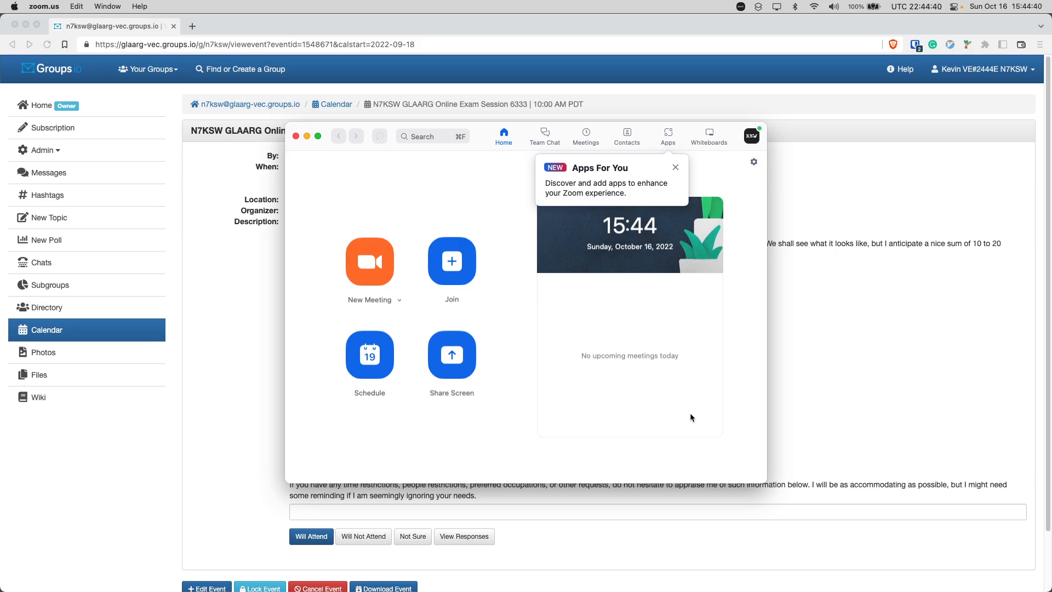
Switch to the browser and examine the Zoom invitation's details, join link, meeting ID and passcode in the exam session event
{"action": "left_click", "coordinate": [195, 336]}
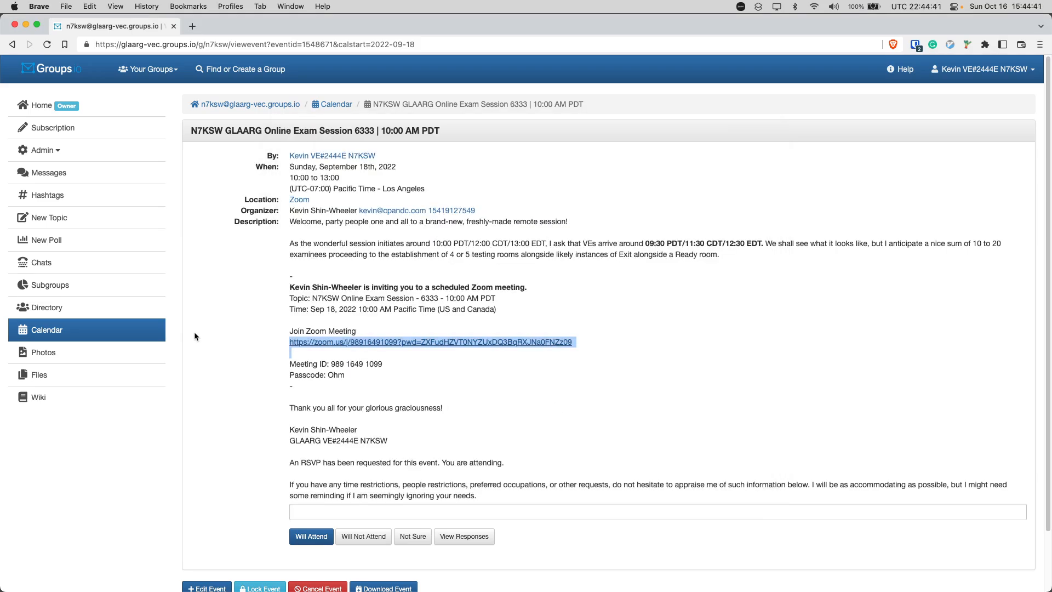
{"action": "left_click", "coordinate": [485, 377]}
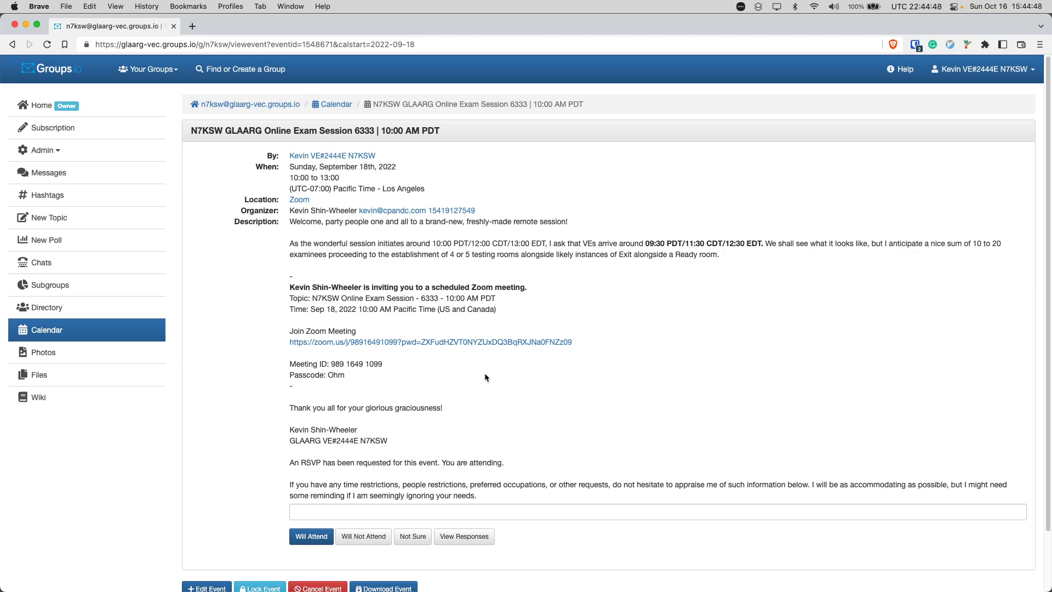
{"action": "left_click_drag", "start_coordinate": [370, 375], "coordinate": [284, 289]}
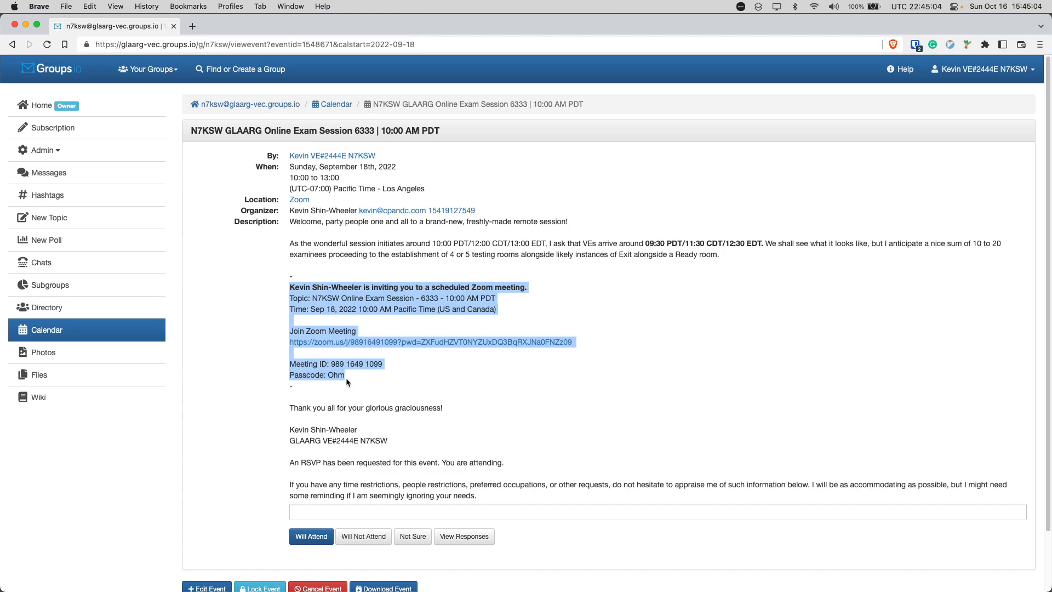
{"action": "left_click_drag", "start_coordinate": [281, 336], "coordinate": [559, 354]}
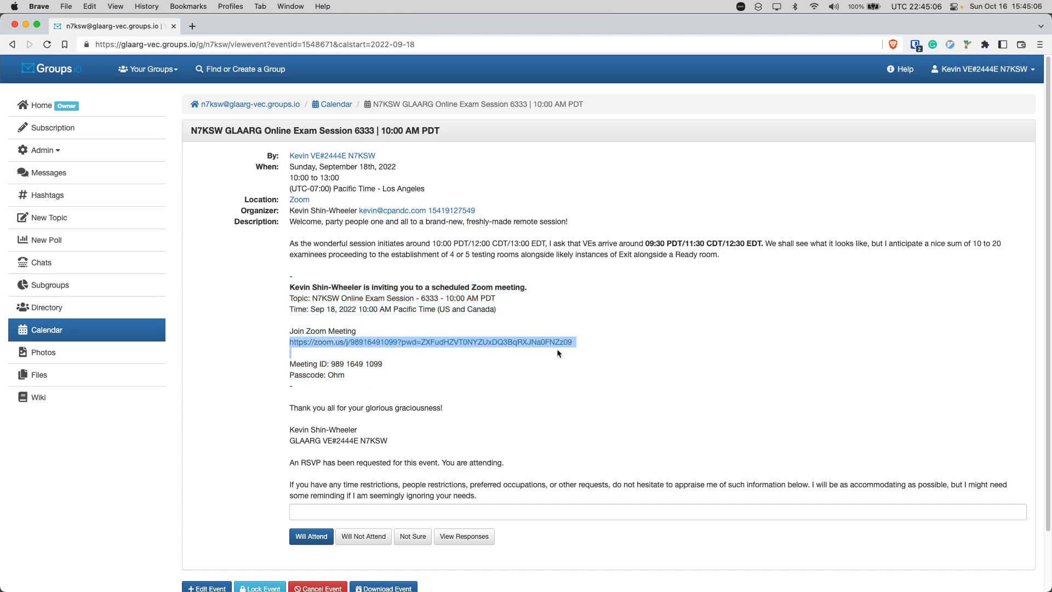
{"action": "left_click_drag", "start_coordinate": [373, 377], "coordinate": [293, 361]}
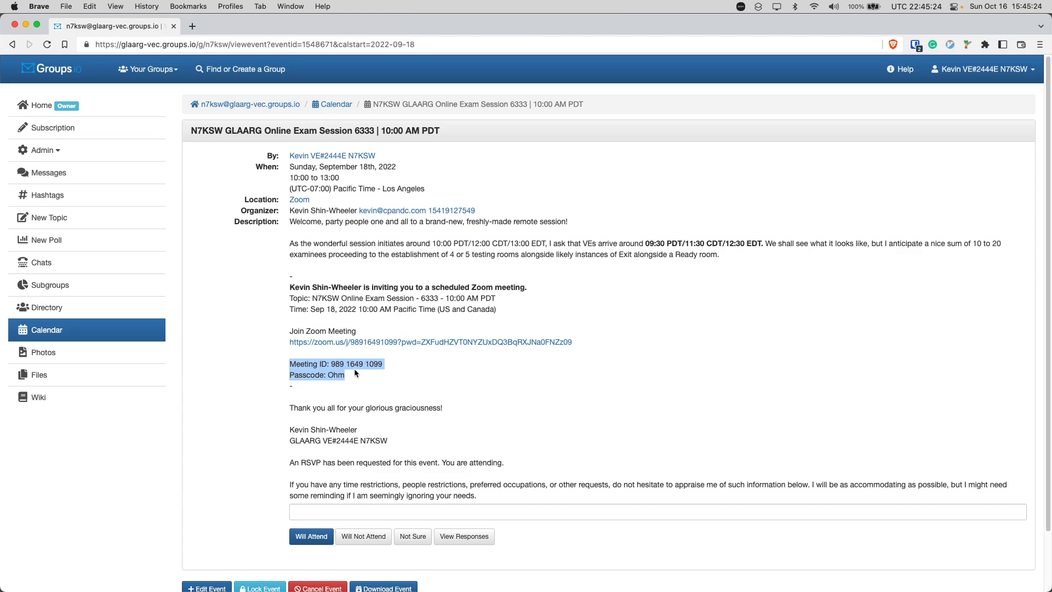
{"action": "key", "text": "super+Tab"}
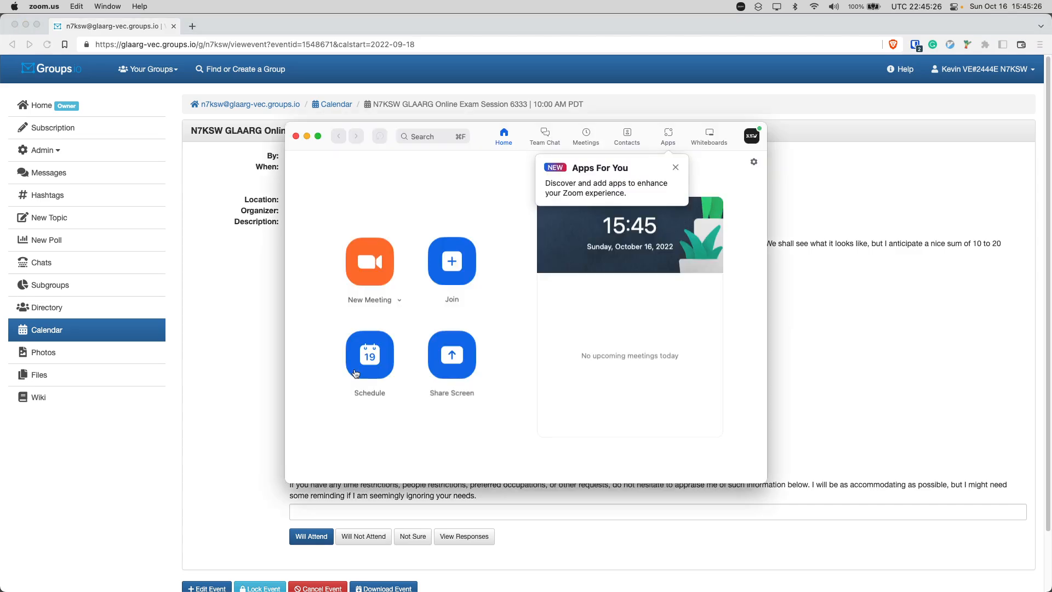
{"action": "left_click", "coordinate": [451, 262]}
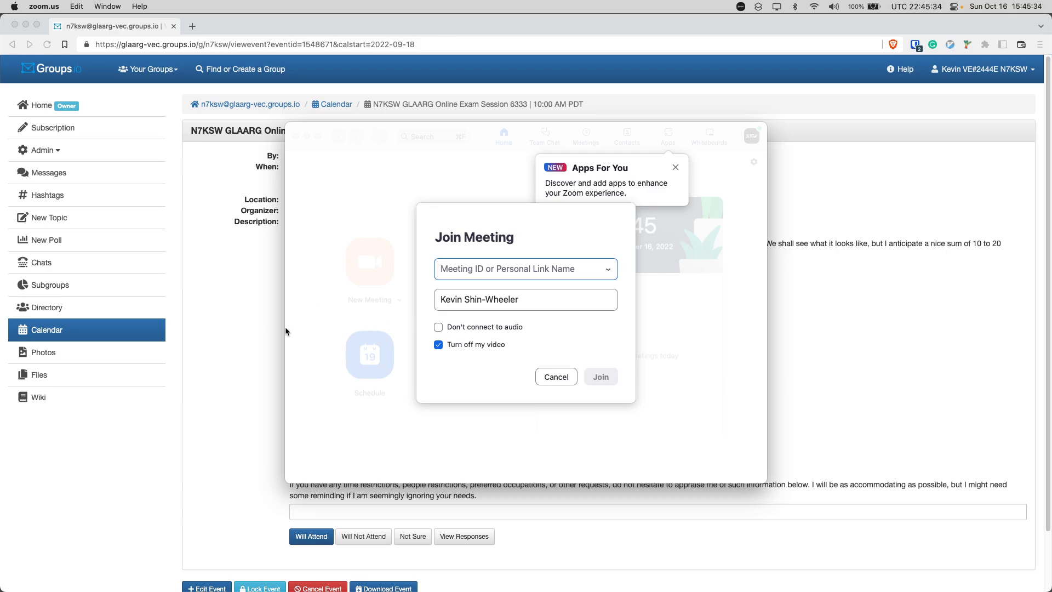
{"action": "left_click", "coordinate": [530, 306]}
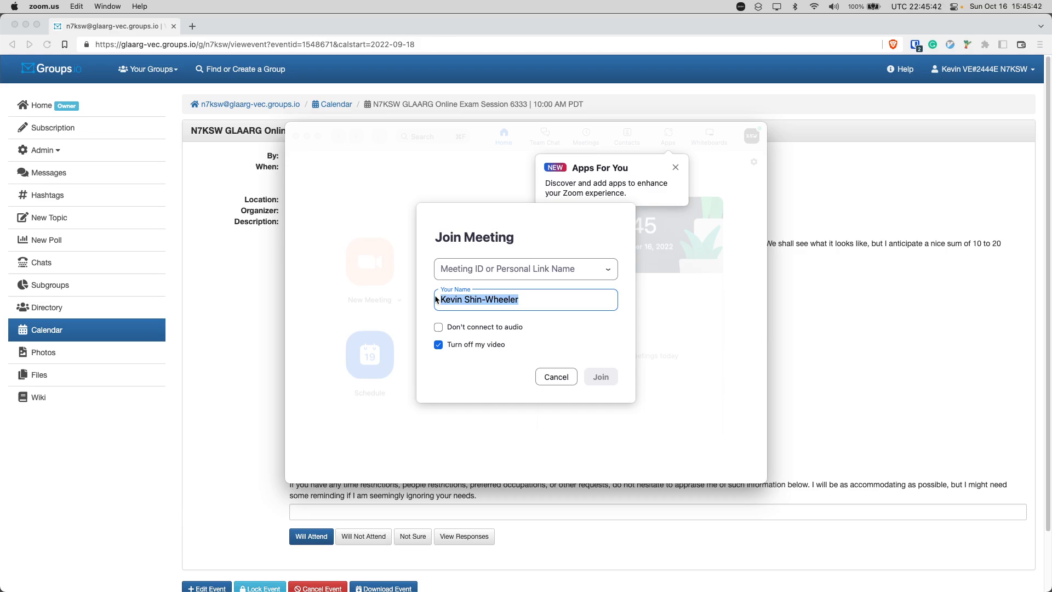
{"action": "key", "text": "Escape"}
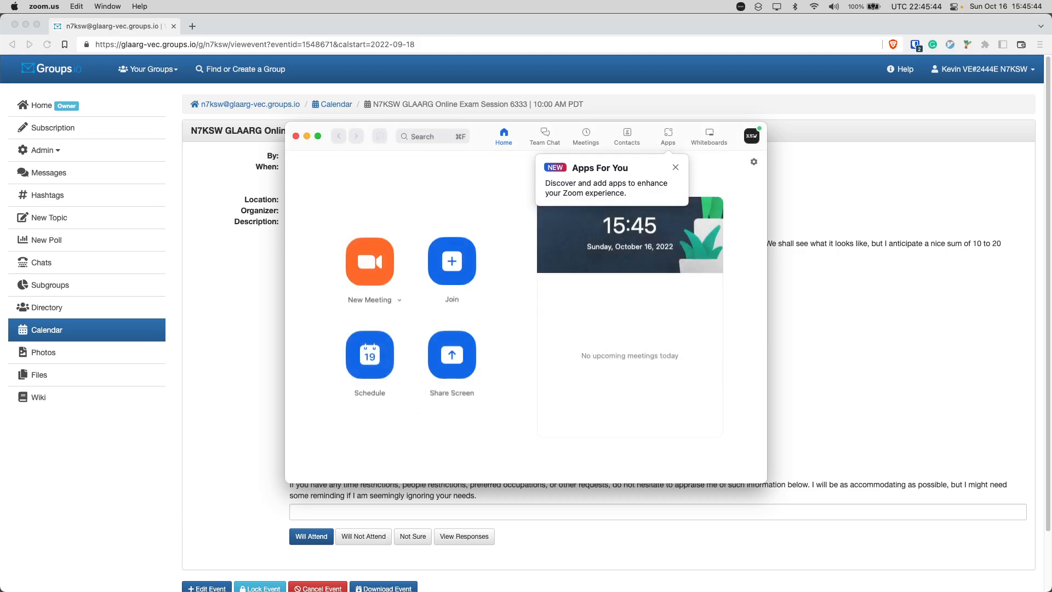
{"action": "key", "text": "super+Tab"}
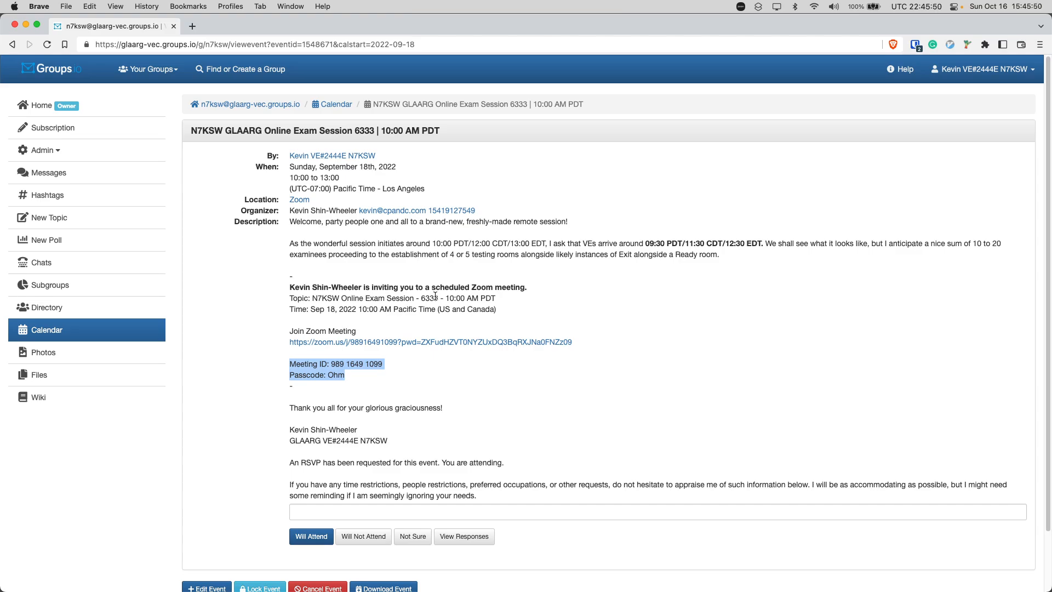
Join the Zoom meeting through the event's invitation link and show the meeting chat and participant list
{"action": "left_click", "coordinate": [503, 343]}
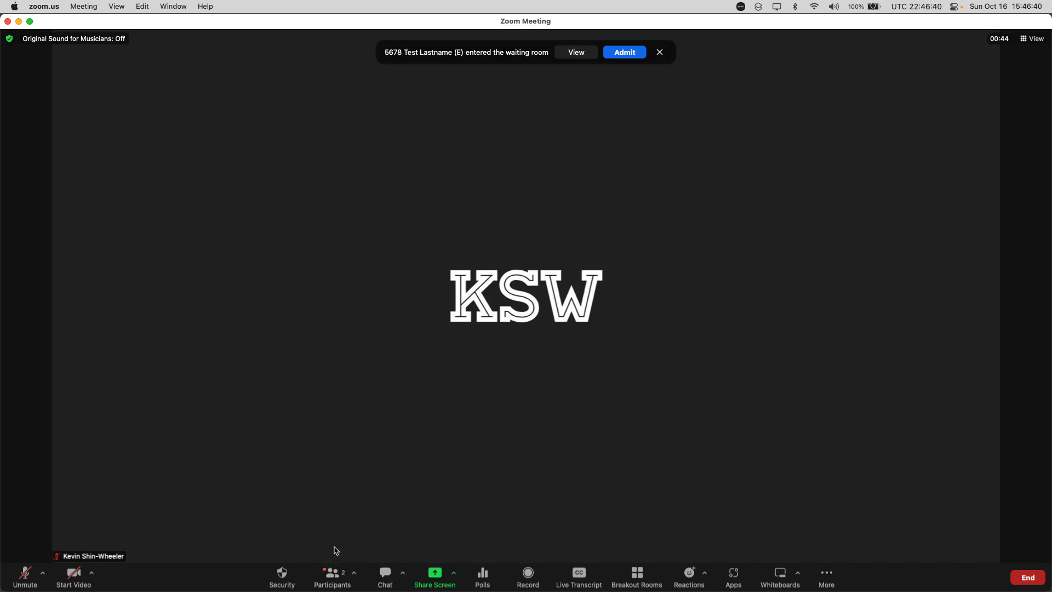
{"action": "left_click", "coordinate": [385, 574]}
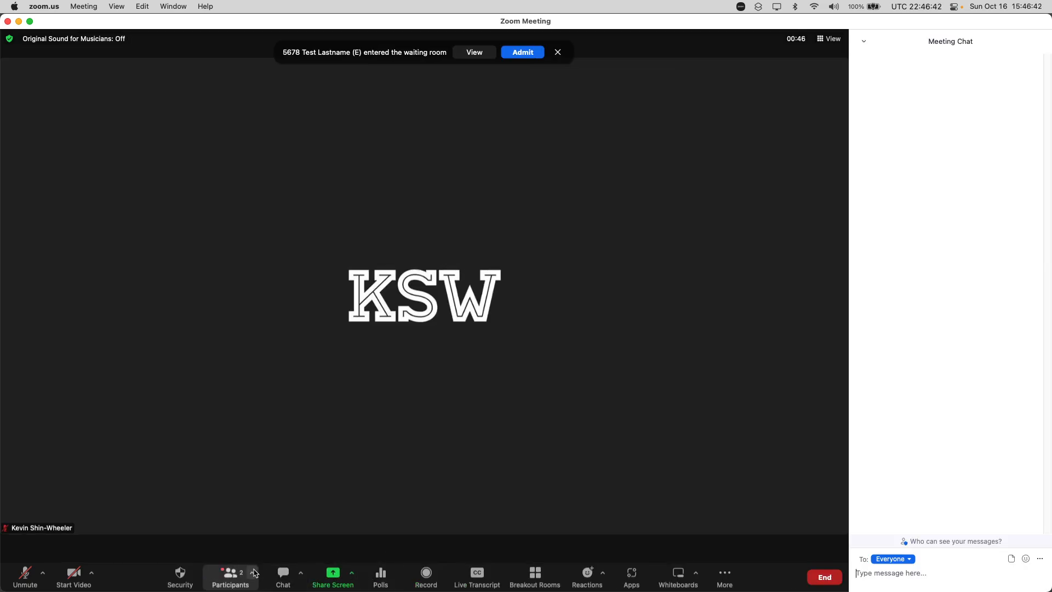
{"action": "left_click", "coordinate": [233, 582]}
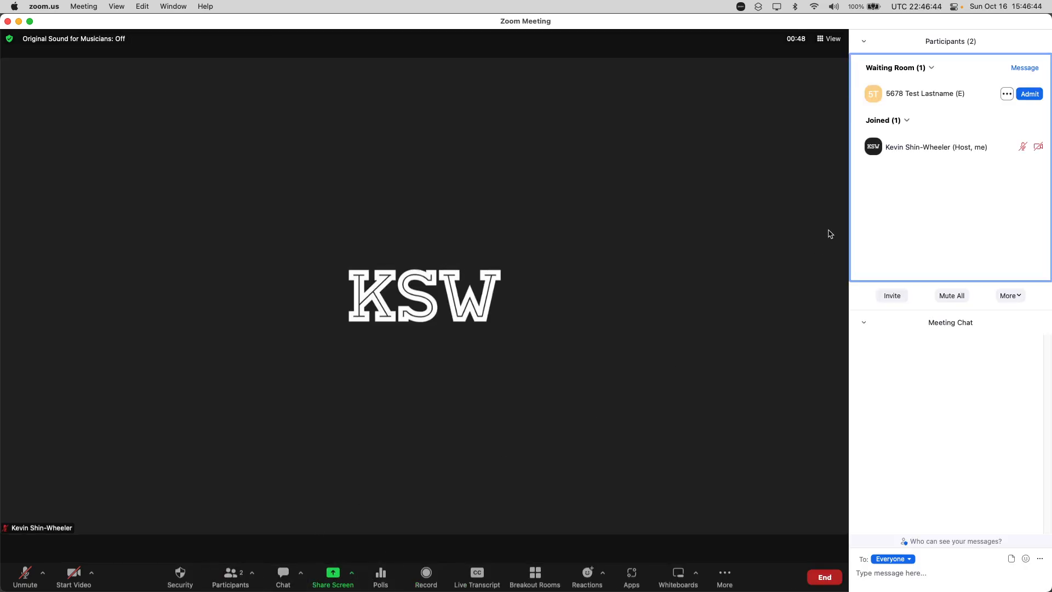
{"action": "mouse_move", "coordinate": [1038, 149]}
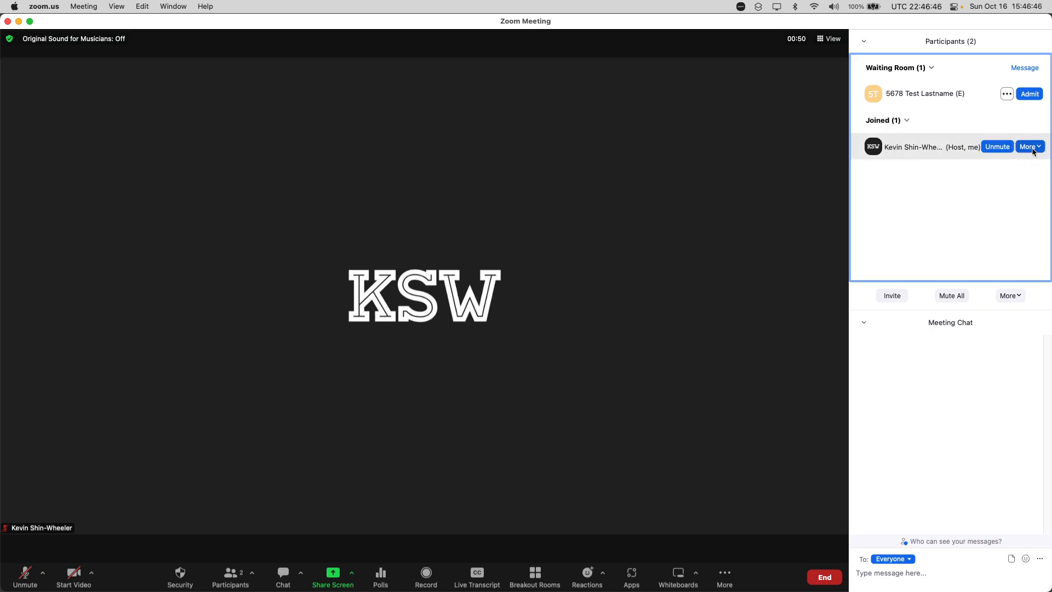
{"action": "left_click", "coordinate": [911, 586]}
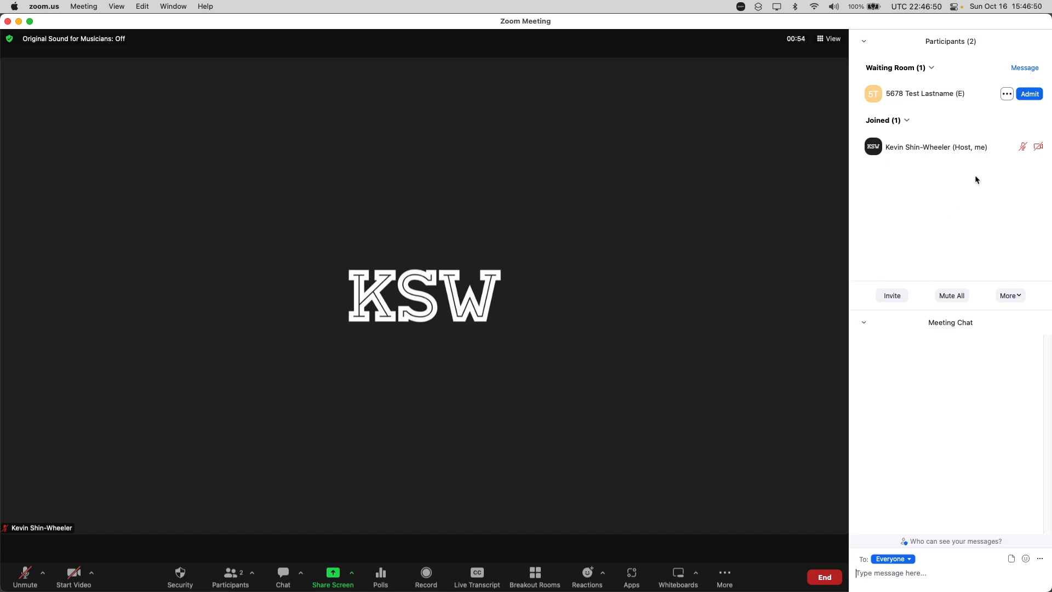
Rename yourself in the meeting to your first name followed by your VE number and call sign
{"action": "mouse_move", "coordinate": [1020, 148]}
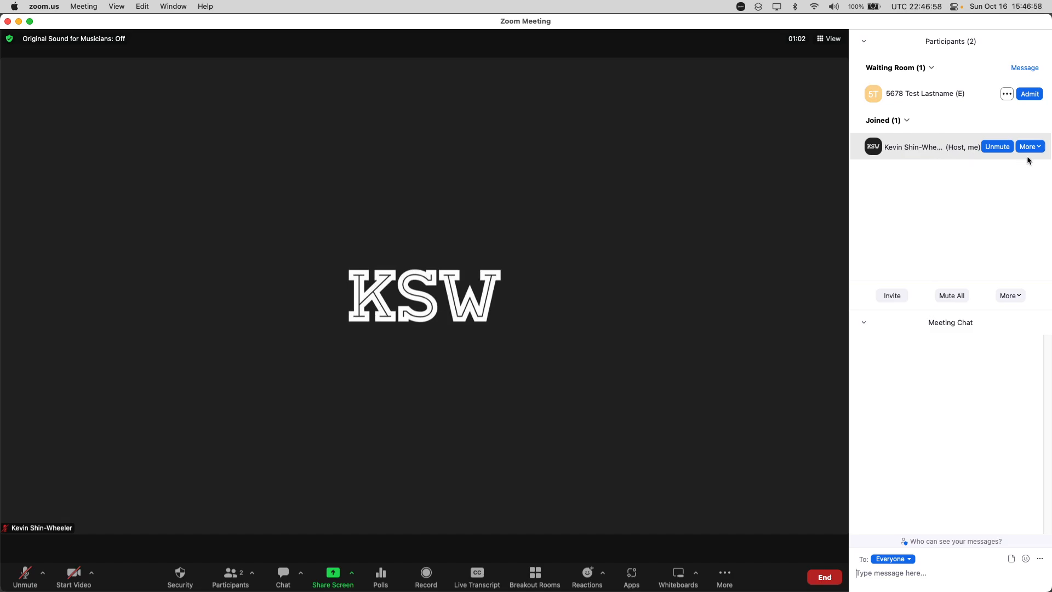
{"action": "left_click", "coordinate": [1028, 147]}
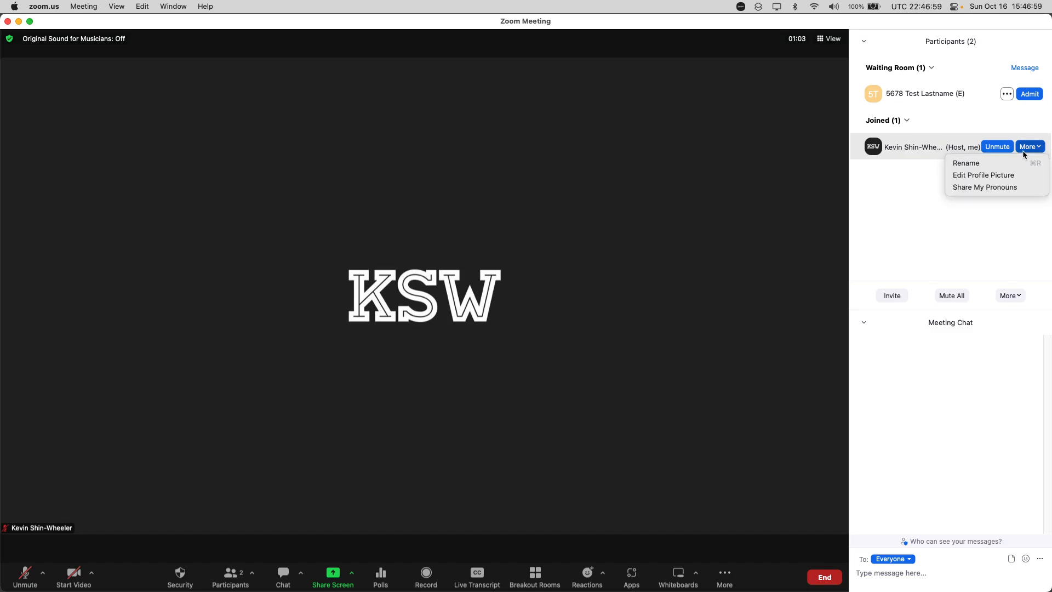
{"action": "left_click", "coordinate": [954, 164]}
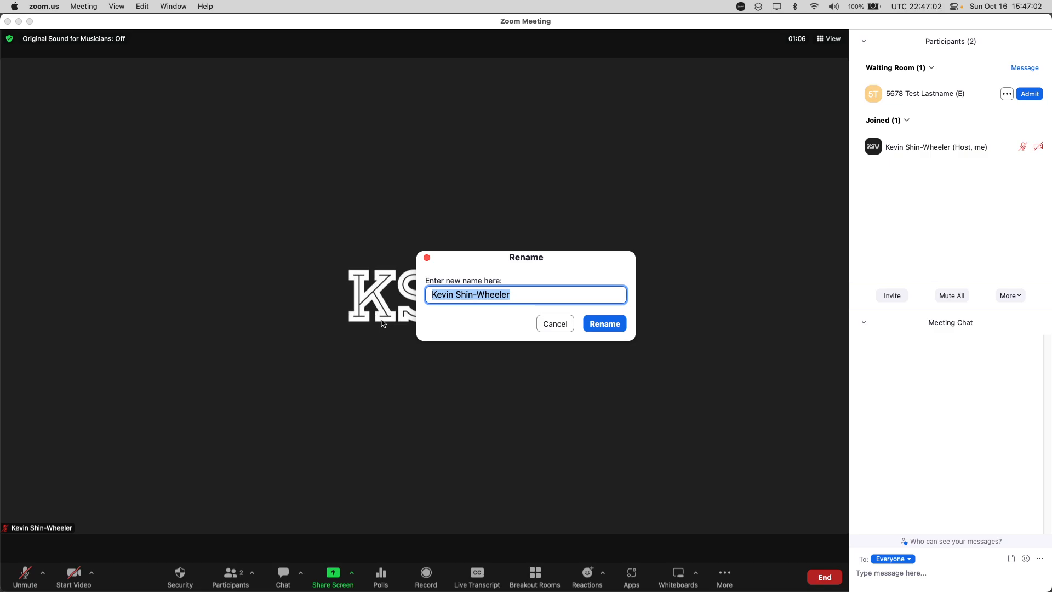
{"action": "type", "text": "Kevin VE#2444E N7KSW"}
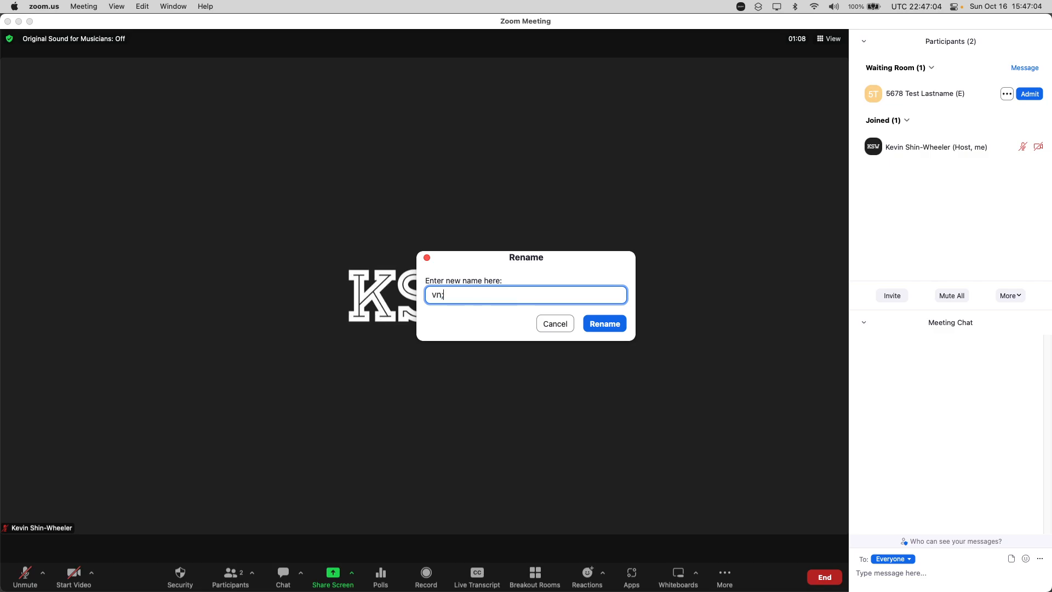
{"action": "key", "text": "Return"}
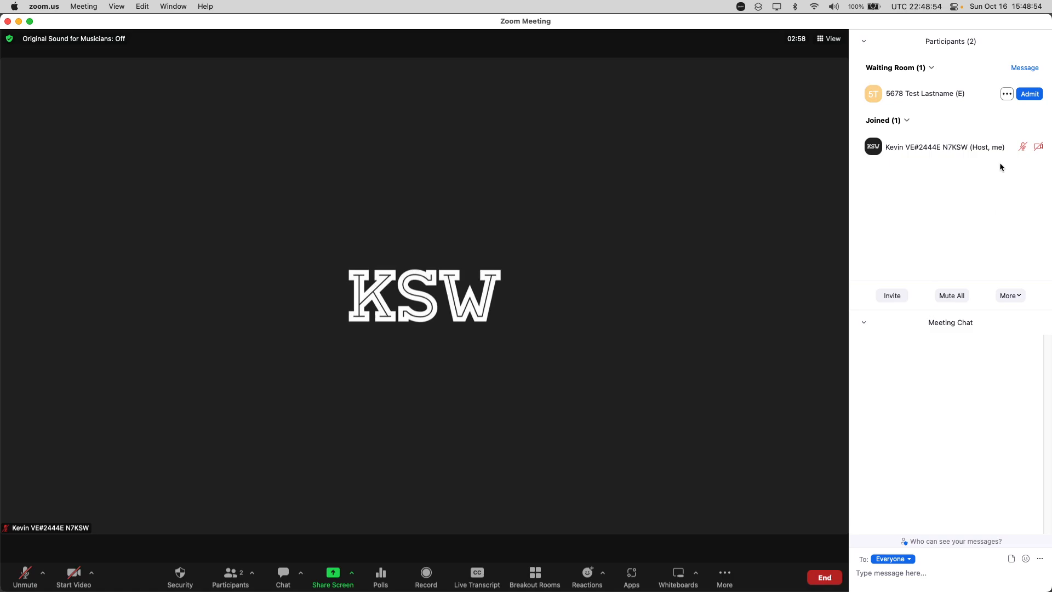
Admit the examinee from the waiting room and open all the prepared breakout rooms
{"action": "left_click", "coordinate": [1030, 94]}
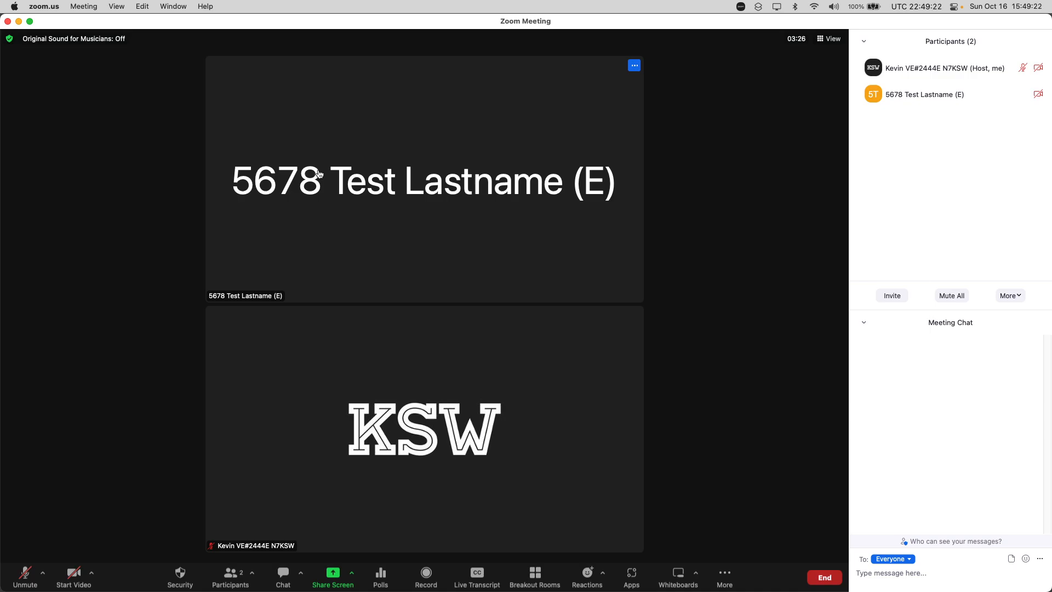
{"action": "left_click", "coordinate": [537, 571]}
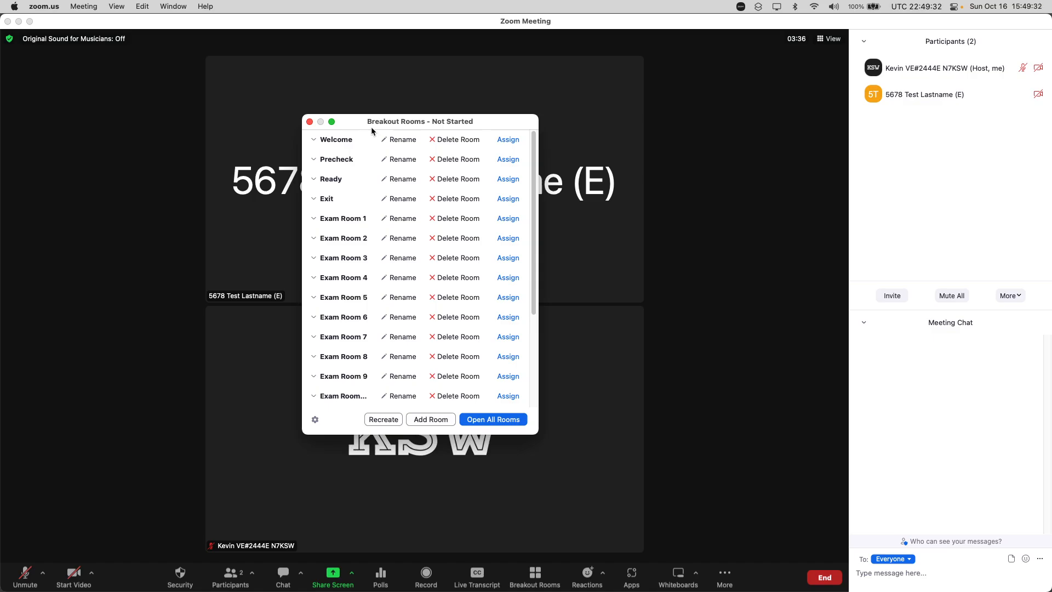
{"action": "double_click", "coordinate": [371, 129]}
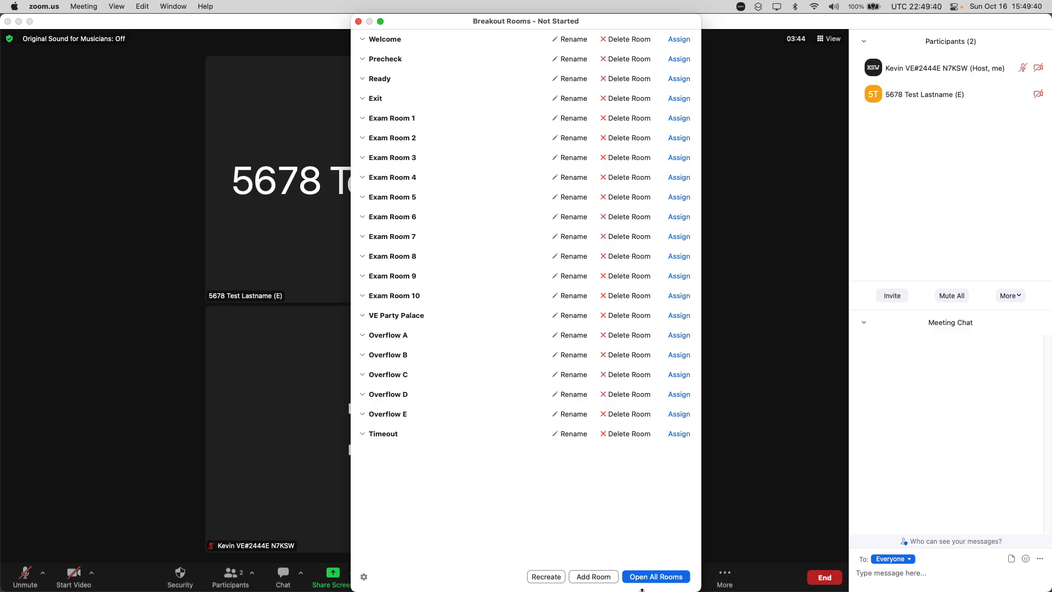
{"action": "left_click", "coordinate": [663, 578]}
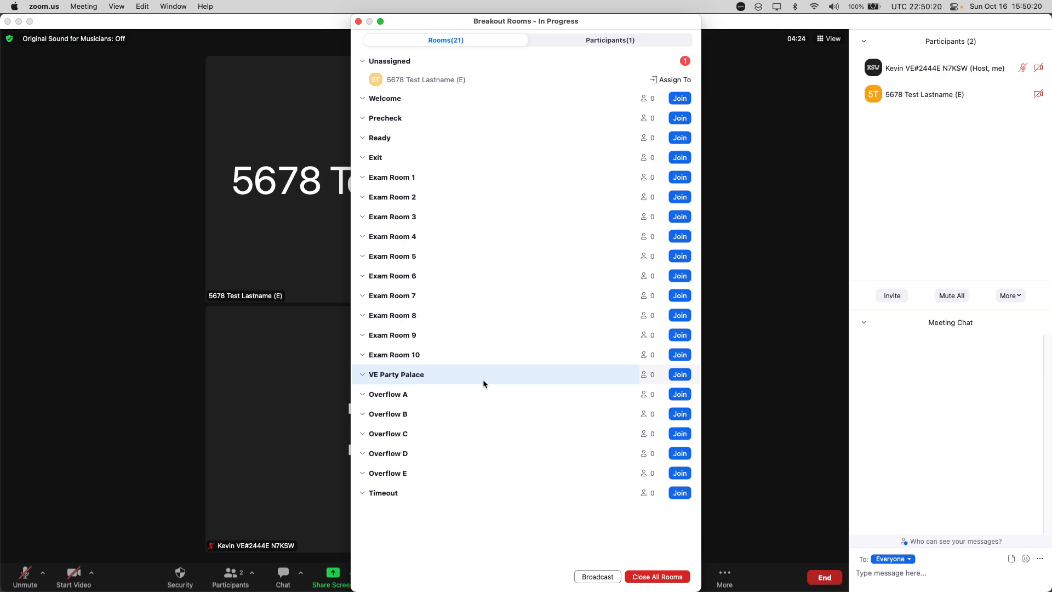
Join the VE Party Palace breakout room and acknowledge the activity status notice
{"action": "left_click", "coordinate": [679, 376]}
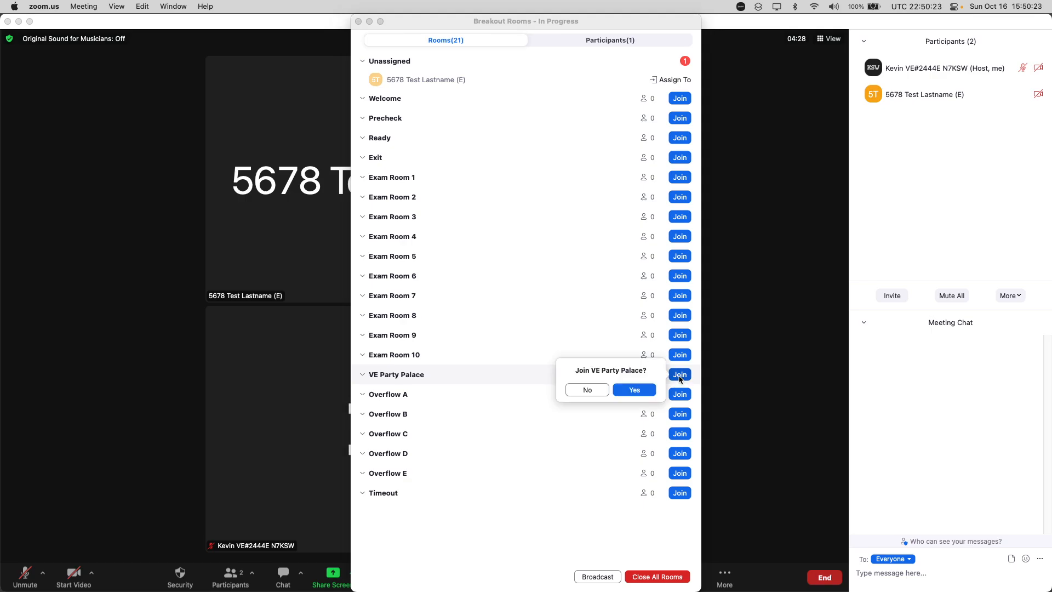
{"action": "left_click", "coordinate": [645, 393]}
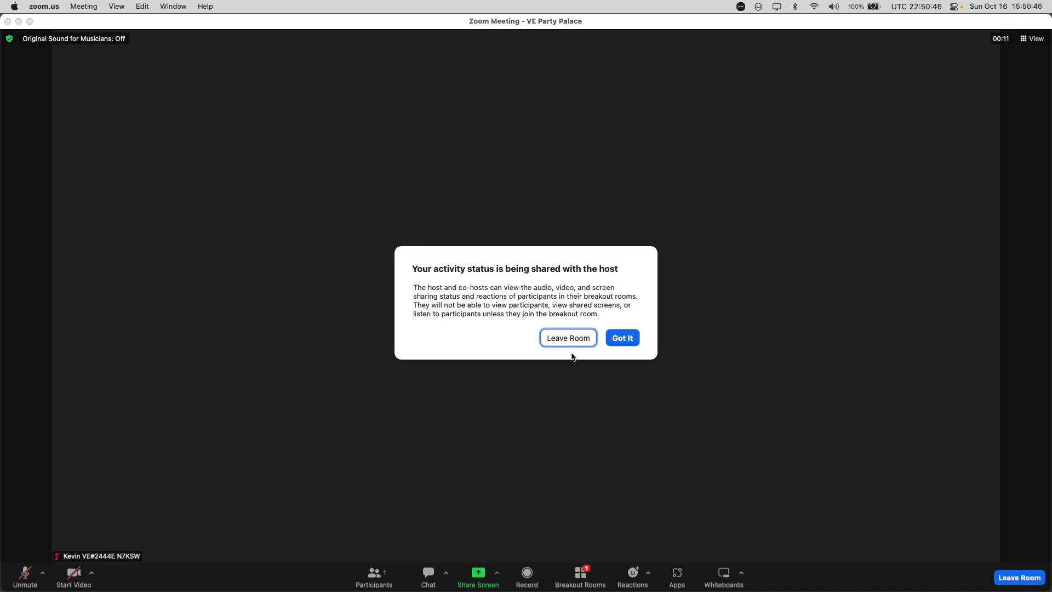
{"action": "key", "text": "Return"}
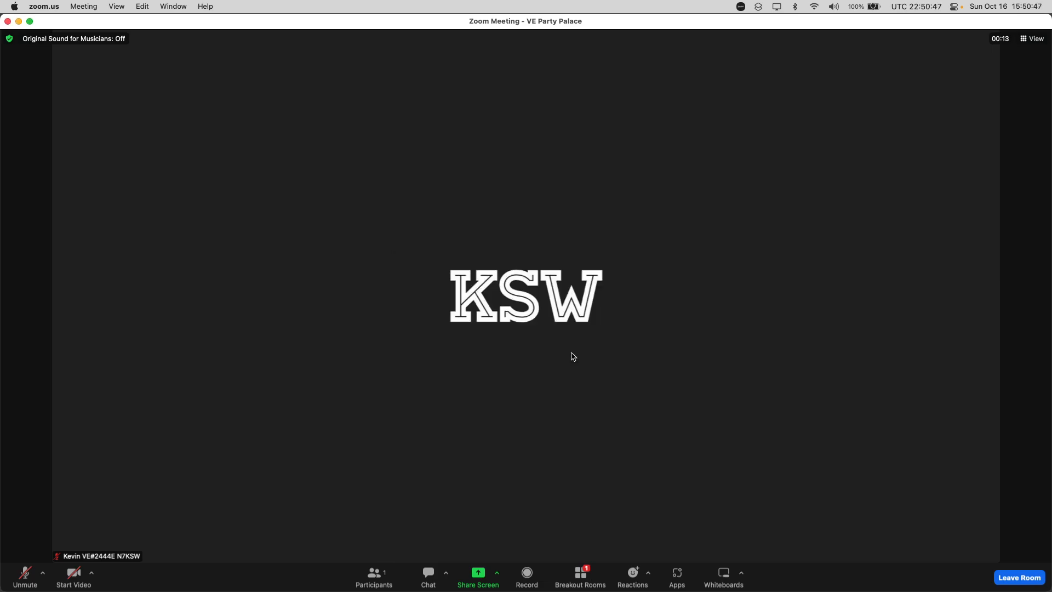
Examine the breakout room overview and the rooms to which the unassigned examinee can be assigned
{"action": "left_click", "coordinate": [581, 582]}
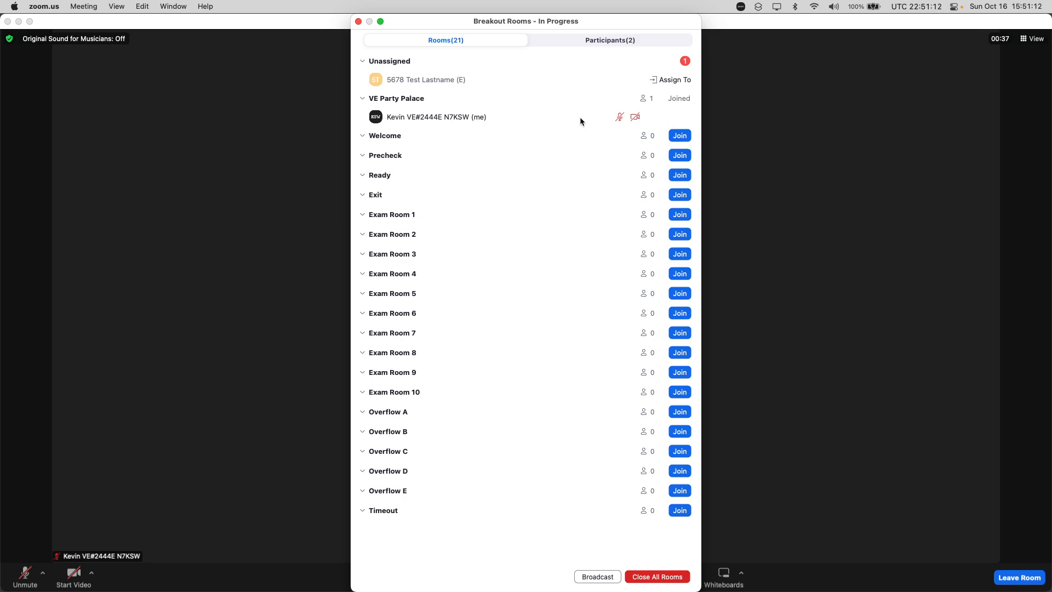
{"action": "left_click", "coordinate": [661, 82]}
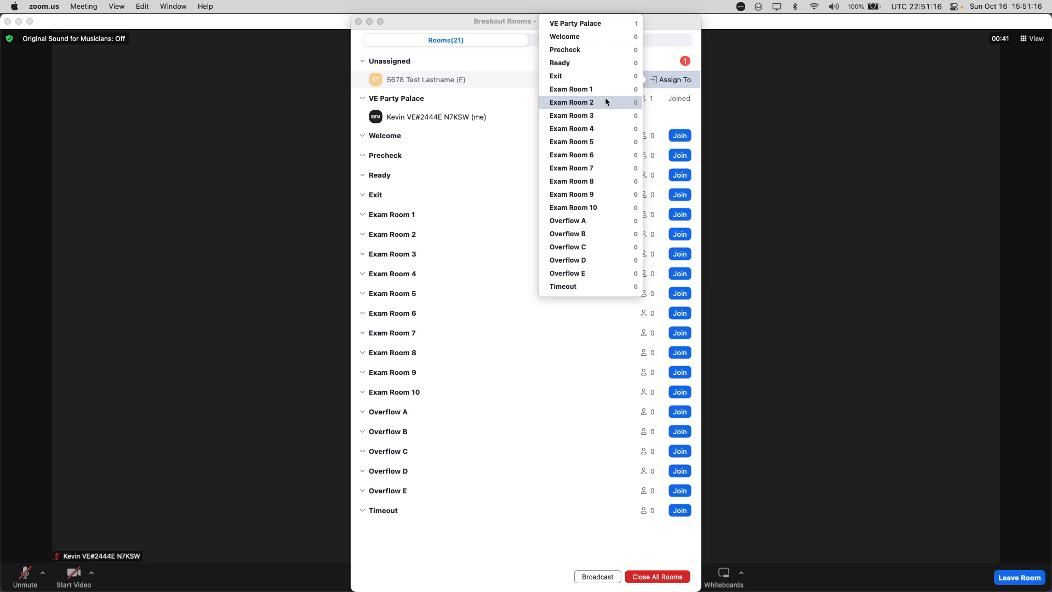
Leave the VE Party Palace breakout room and return to the main meeting without ending it
{"action": "left_click", "coordinate": [1019, 577]}
{"action": "left_click", "coordinate": [874, 520]}
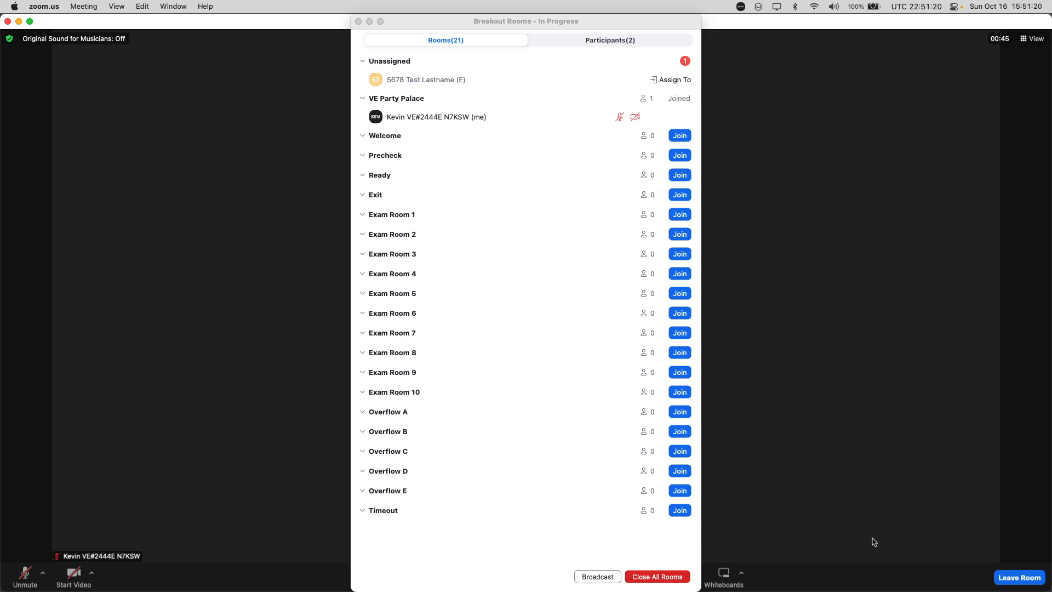
{"action": "left_click", "coordinate": [1021, 581]}
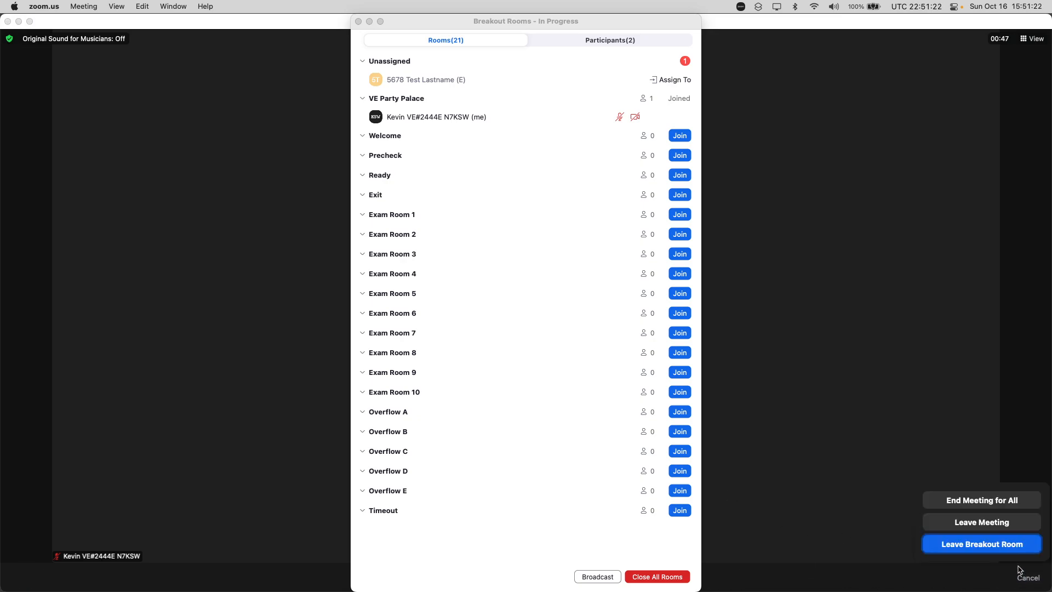
{"action": "left_click", "coordinate": [971, 551]}
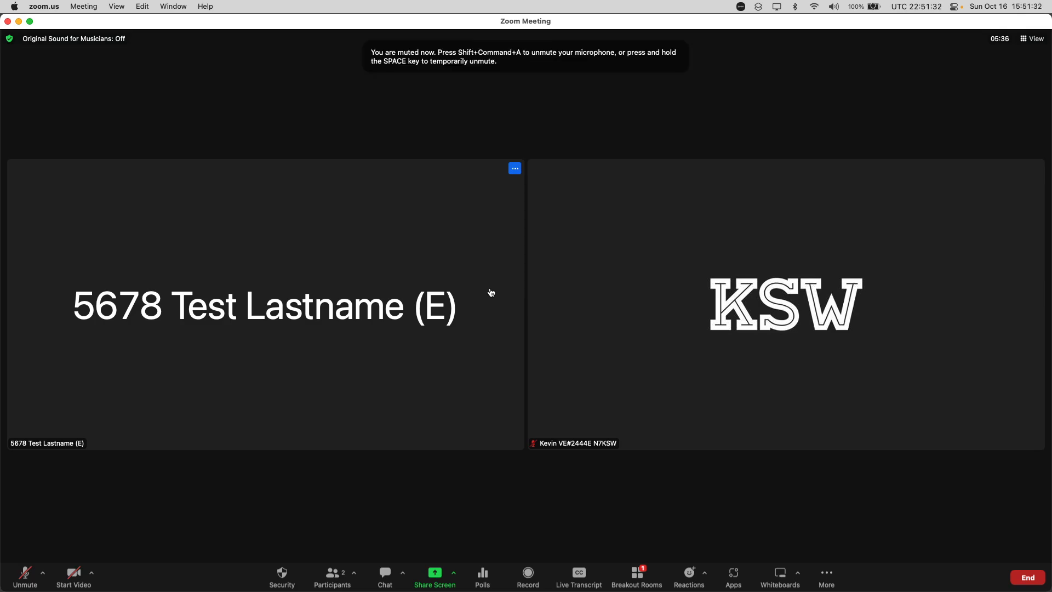
Check the breakout room list for unassigned participants and close it
{"action": "left_click", "coordinate": [636, 572]}
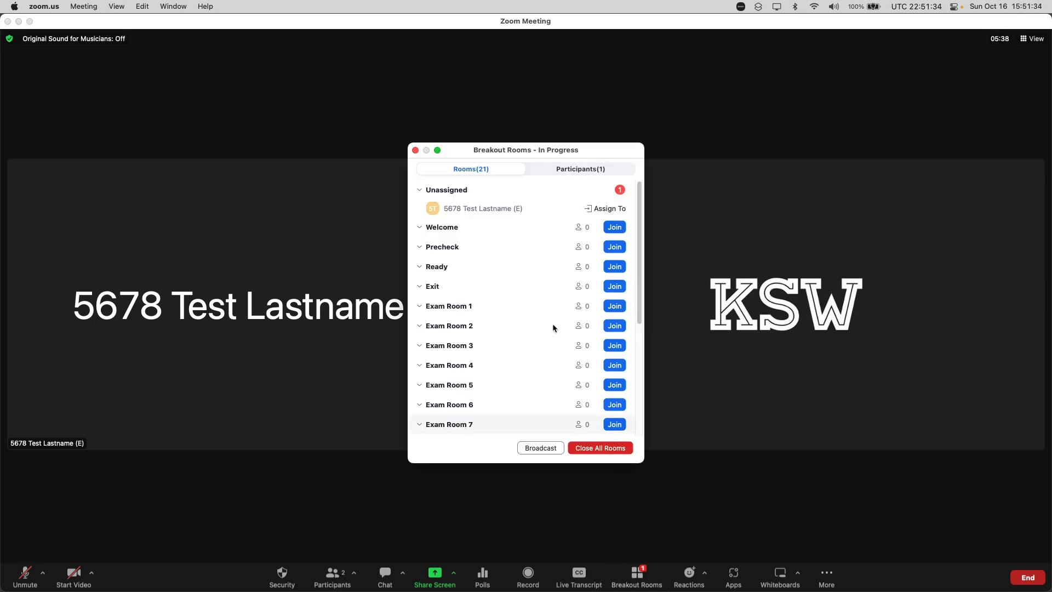
{"action": "left_click", "coordinate": [415, 149]}
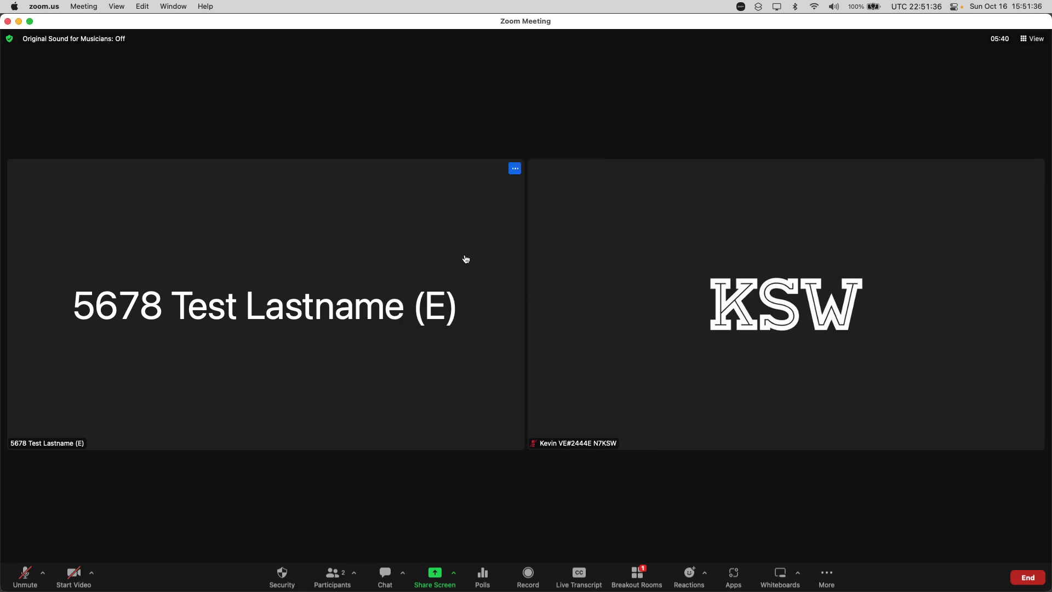
Rename the examinee so that the suffix after the name reads (G)
{"action": "right_click", "coordinate": [360, 291]}
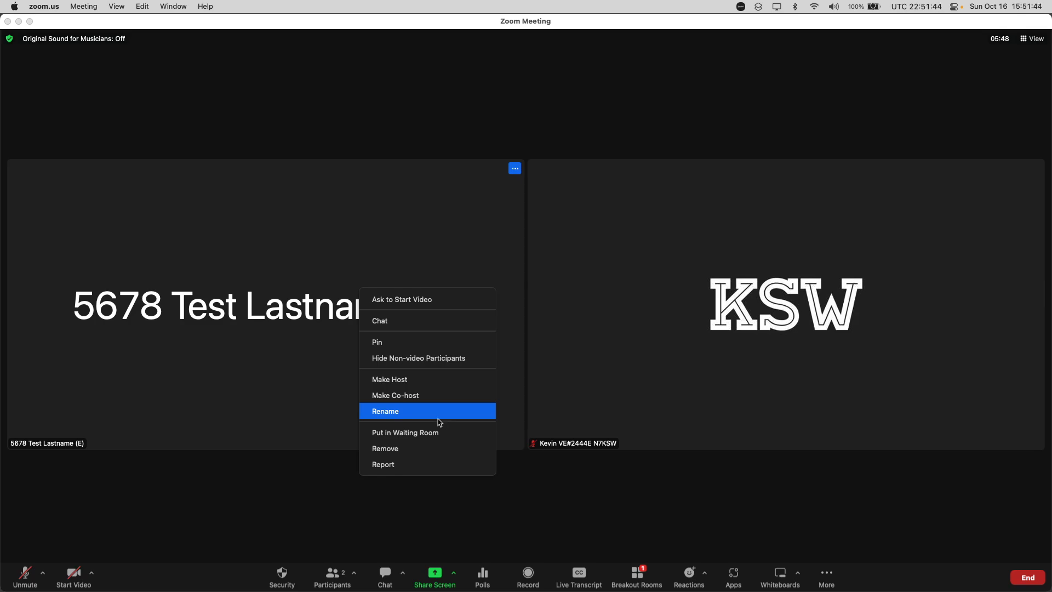
{"action": "left_click", "coordinate": [458, 412]}
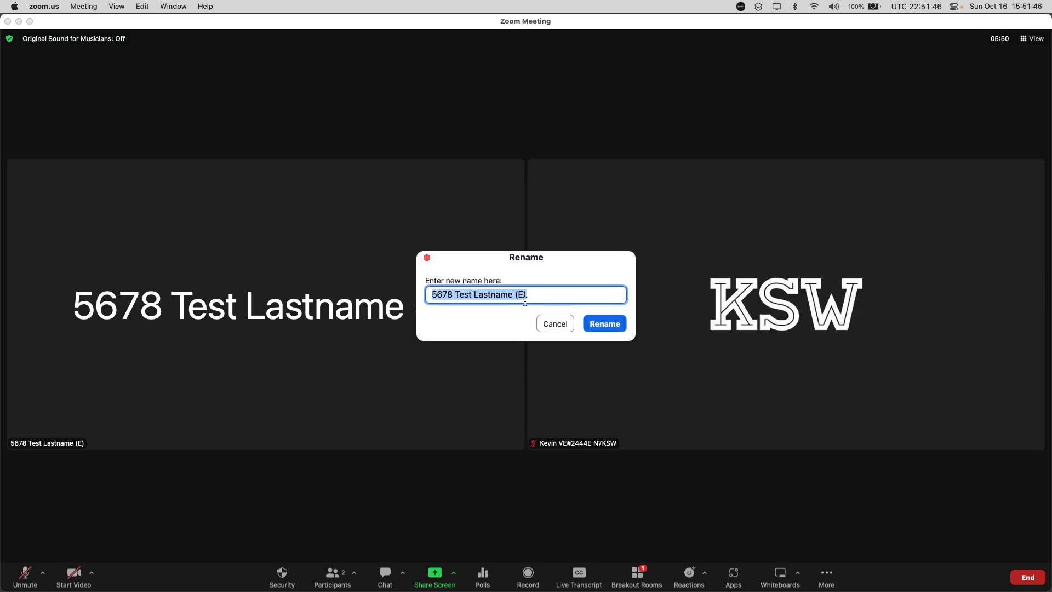
{"action": "key", "text": "Right"}
{"action": "key", "text": "Left"}
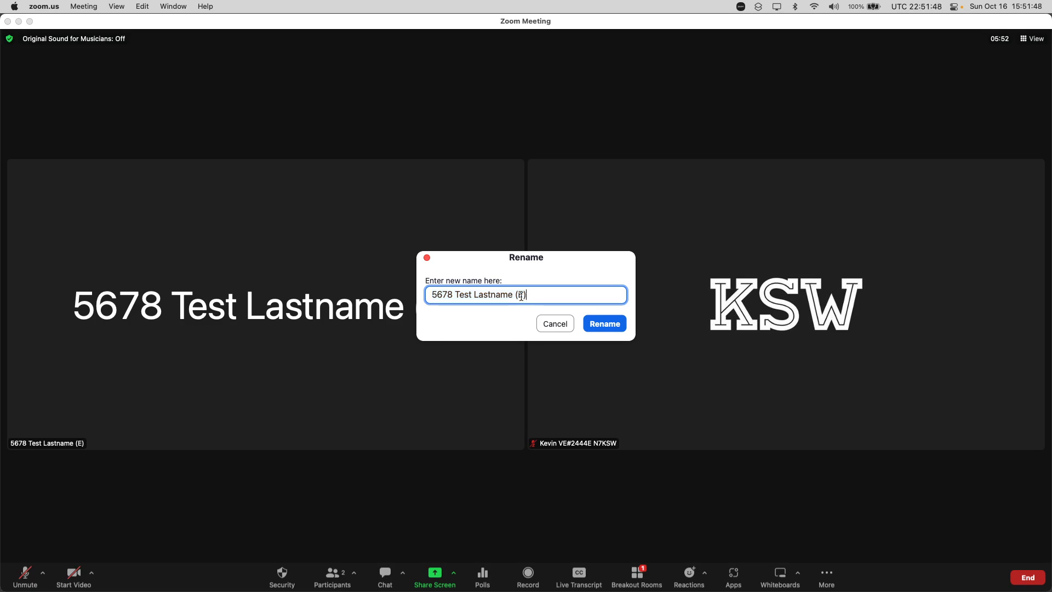
{"action": "key", "text": "shift+Left"}
{"action": "double_click", "coordinate": [441, 294]}
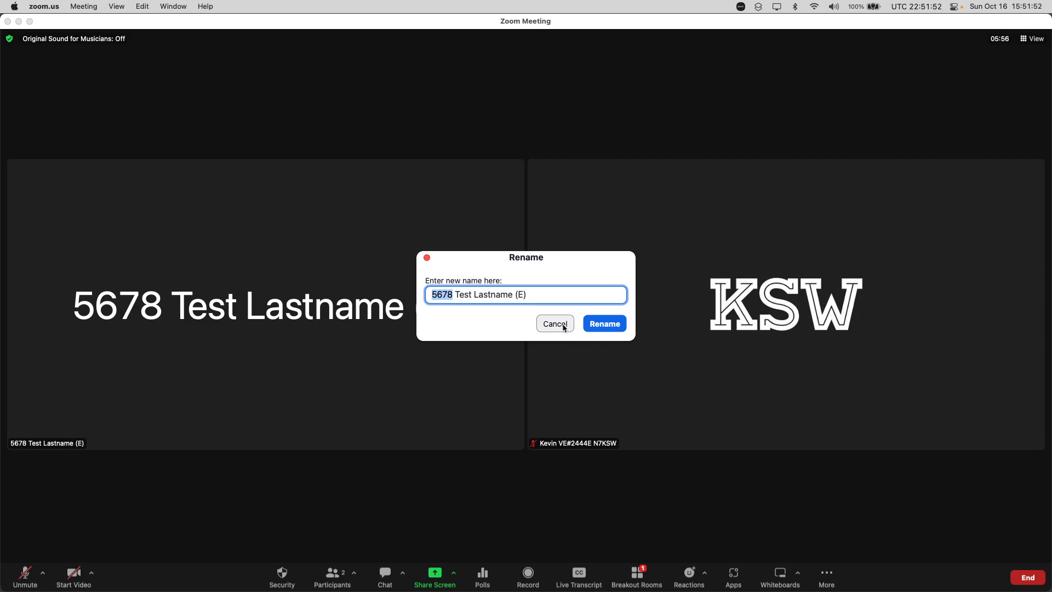
{"action": "key", "text": "Right"}
{"action": "left_click_drag", "start_coordinate": [518, 296], "coordinate": [527, 296]}
{"action": "type", "text": "G)"}
{"action": "key", "text": "Return"}
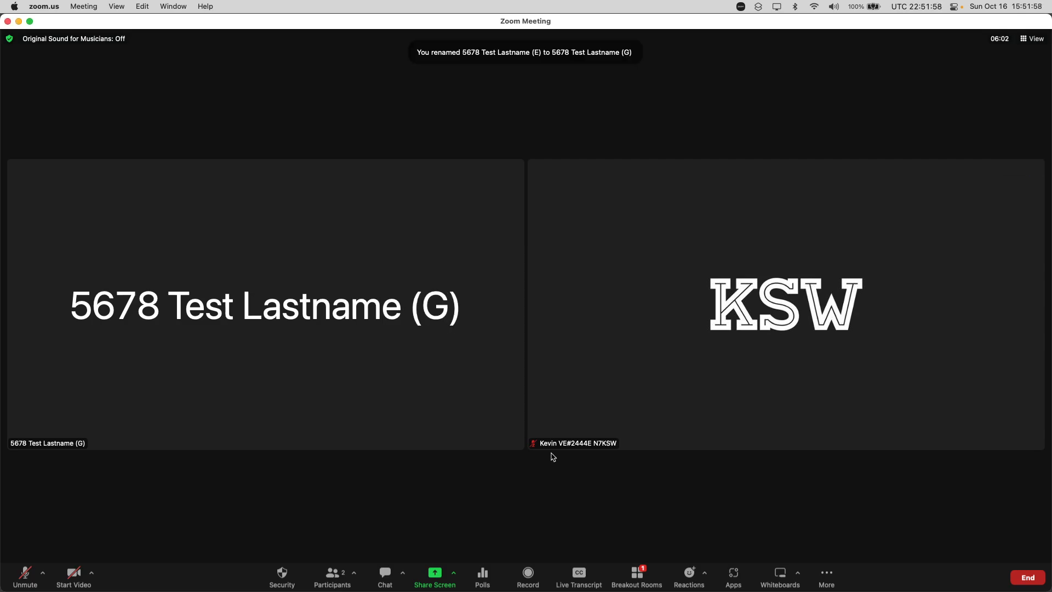
Assign the unassigned examinee to Exam Room 1 and join that room
{"action": "left_click", "coordinate": [657, 584]}
{"action": "left_click", "coordinate": [610, 208]}
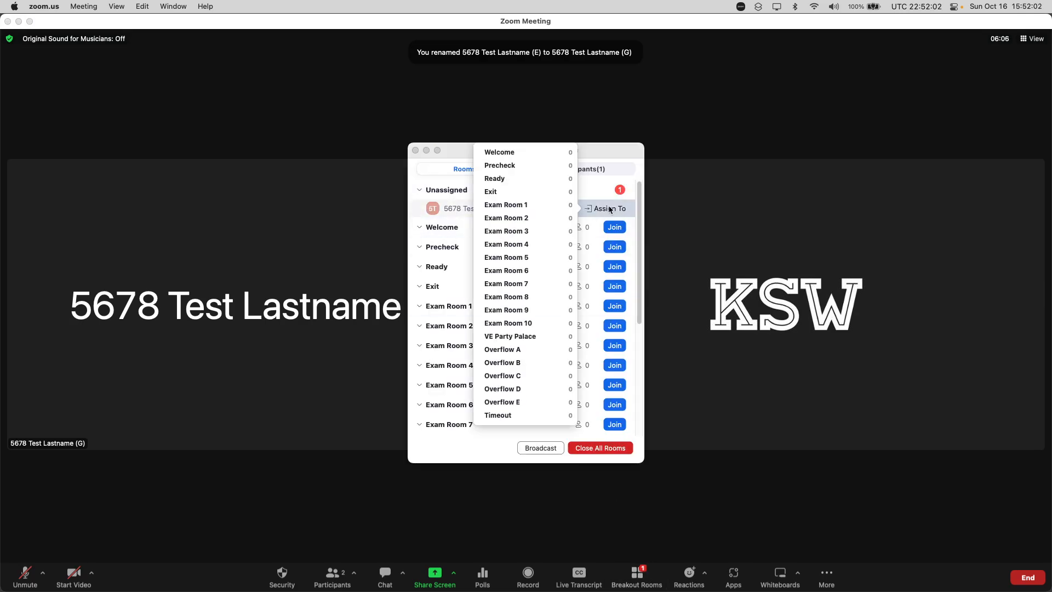
{"action": "left_click", "coordinate": [542, 206]}
{"action": "left_click", "coordinate": [624, 291]}
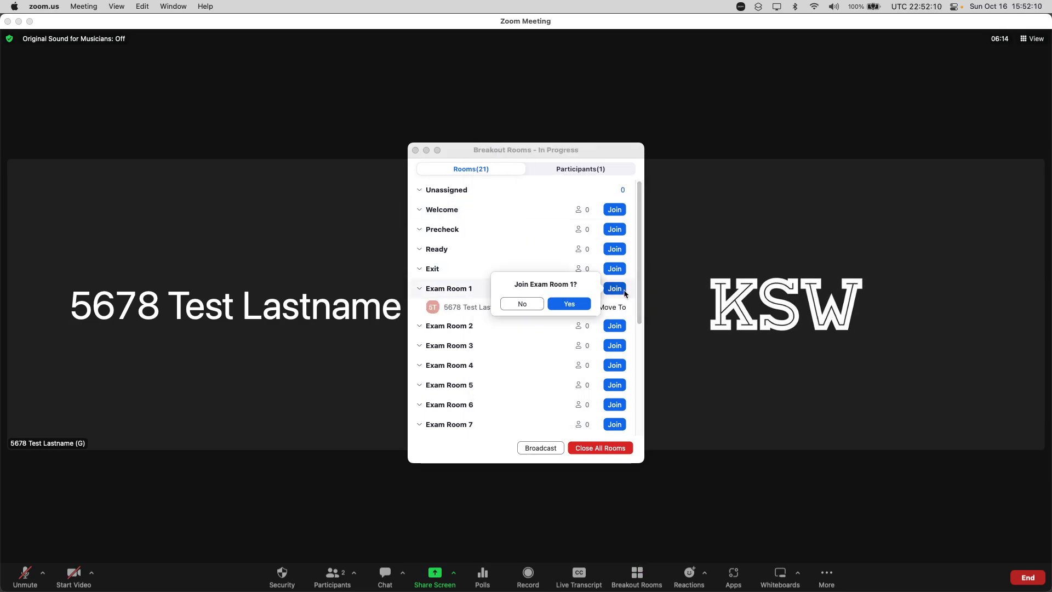
{"action": "key", "text": "Return"}
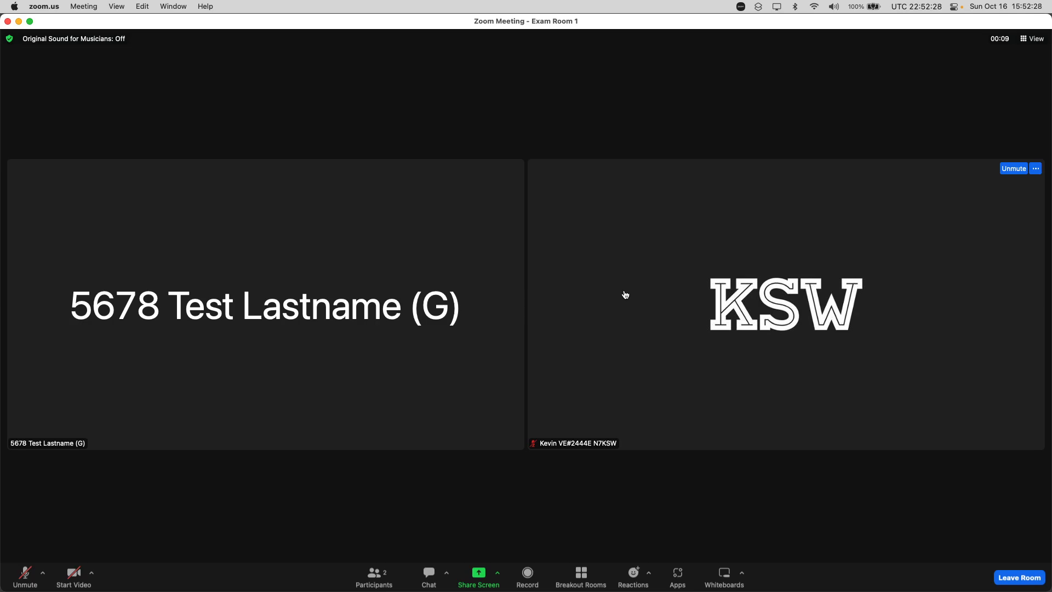
Share Desktop 3 with the examinee in Exam Room 1
{"action": "key", "text": "super+shift+s"}
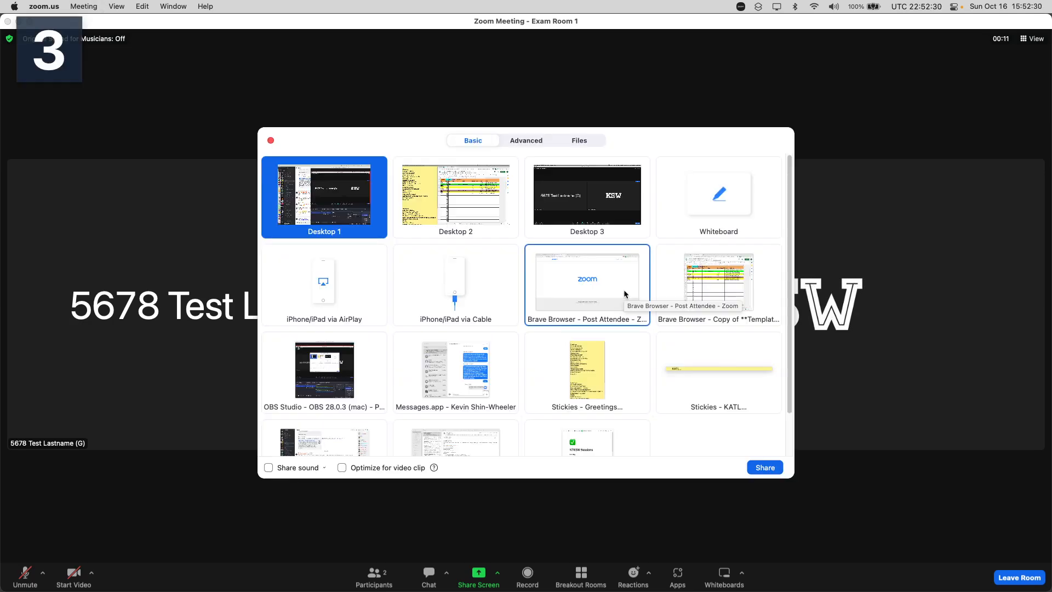
{"action": "key", "text": "Escape"}
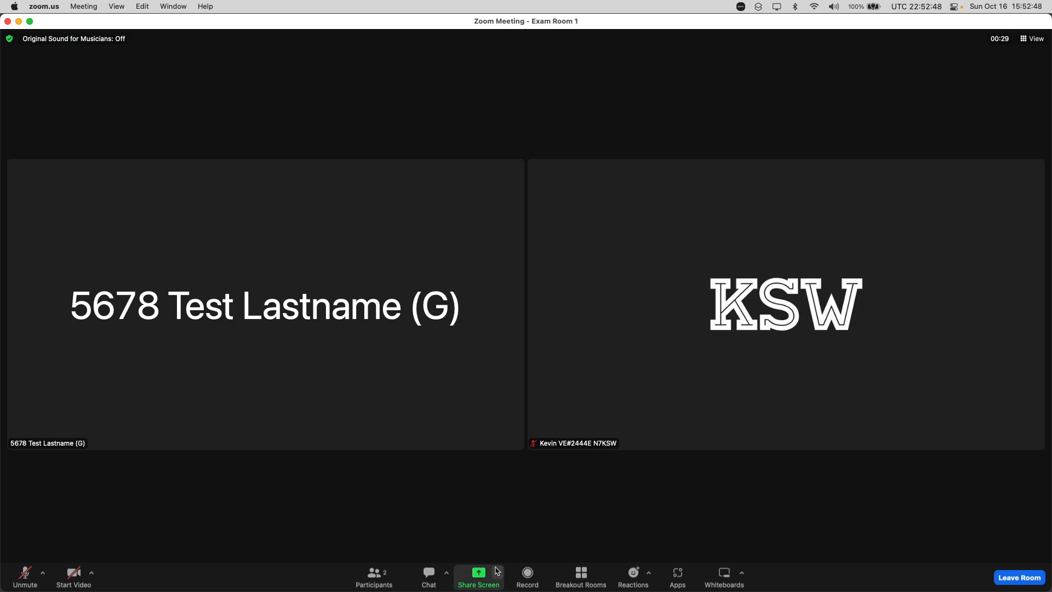
{"action": "left_click", "coordinate": [476, 580]}
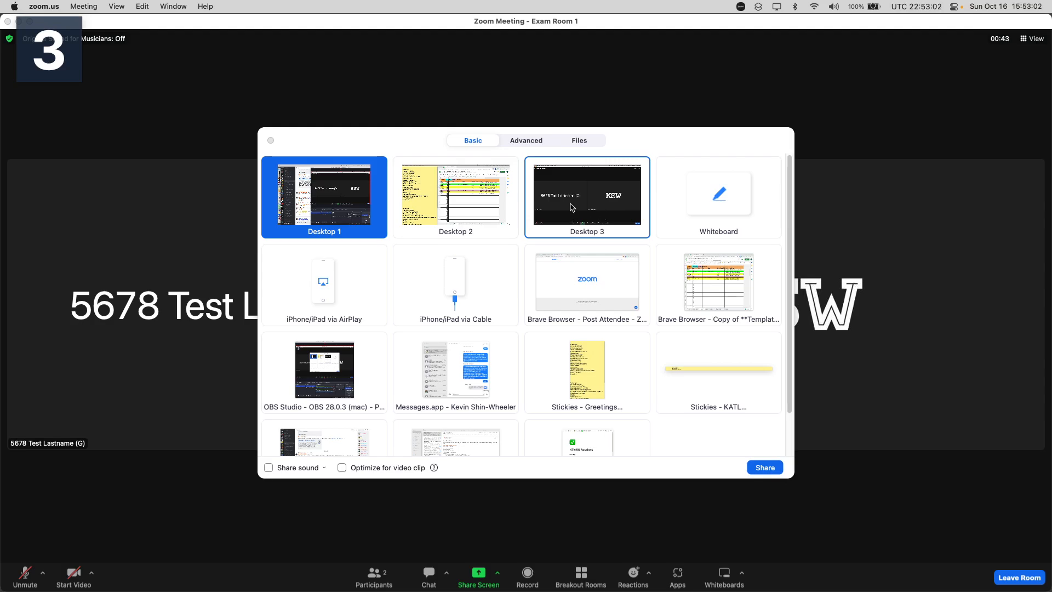
{"action": "double_click", "coordinate": [601, 207]}
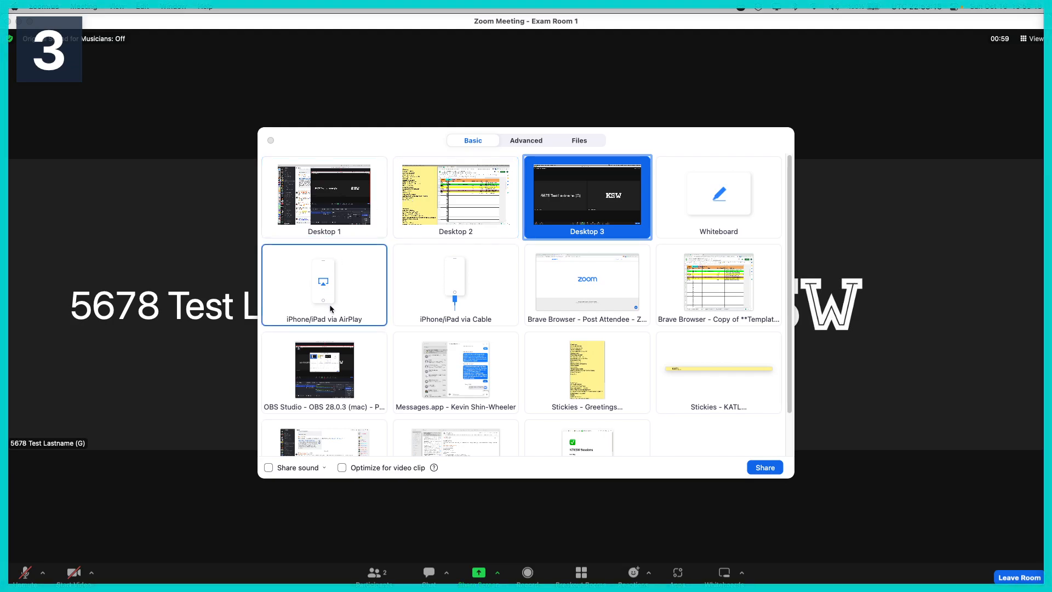
{"action": "left_click", "coordinate": [322, 375]}
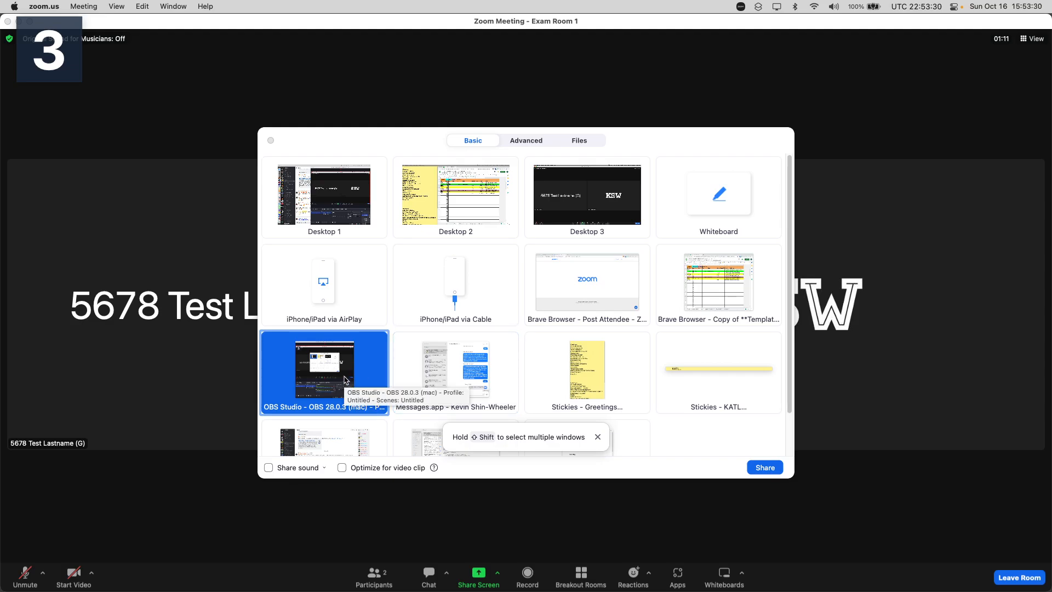
{"action": "left_click", "coordinate": [591, 205]}
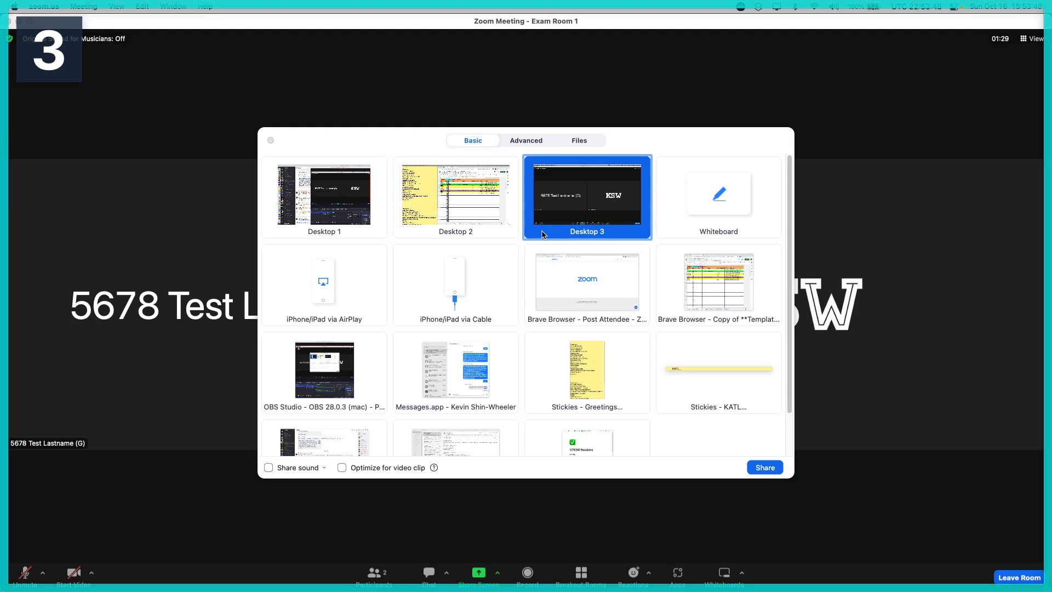
{"action": "left_click", "coordinate": [763, 469]}
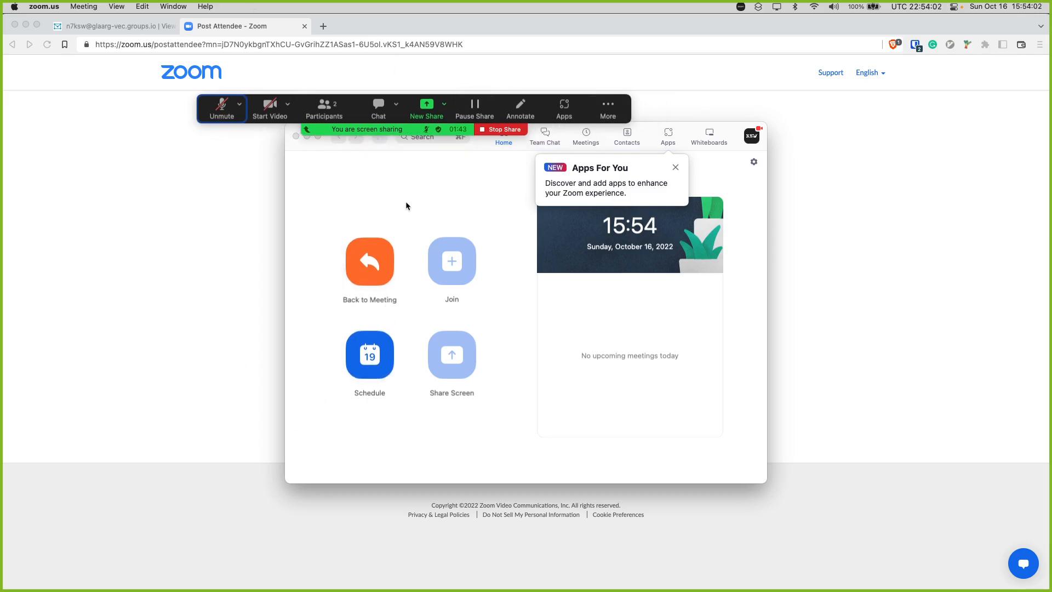
Move the sharing controls above the Zoom home window and draw a yellow freehand annotation loop around the first browser tab
{"action": "left_click_drag", "start_coordinate": [317, 117], "coordinate": [410, 78]}
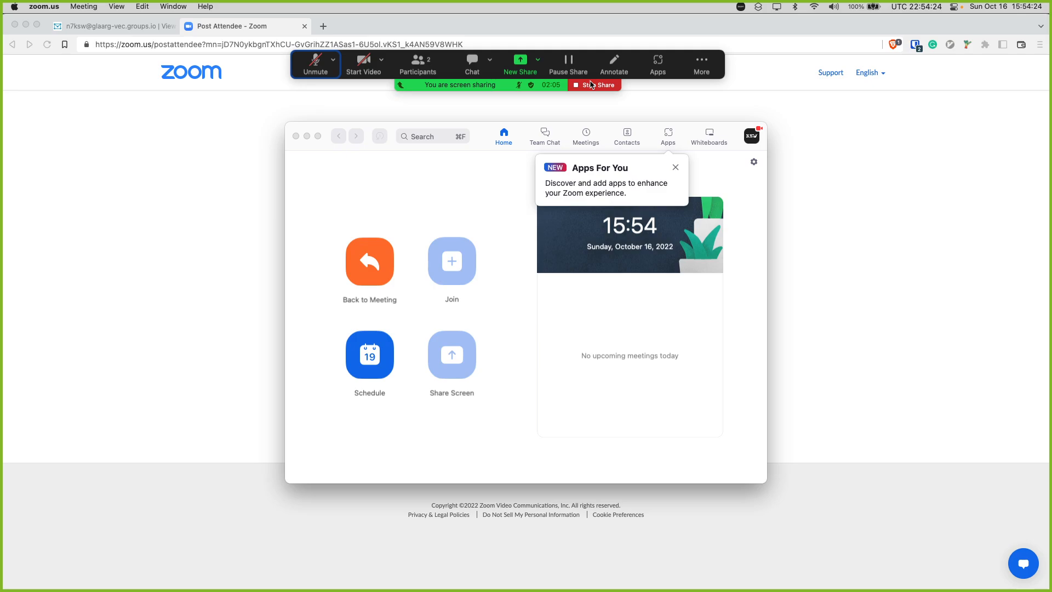
{"action": "left_click", "coordinate": [614, 64]}
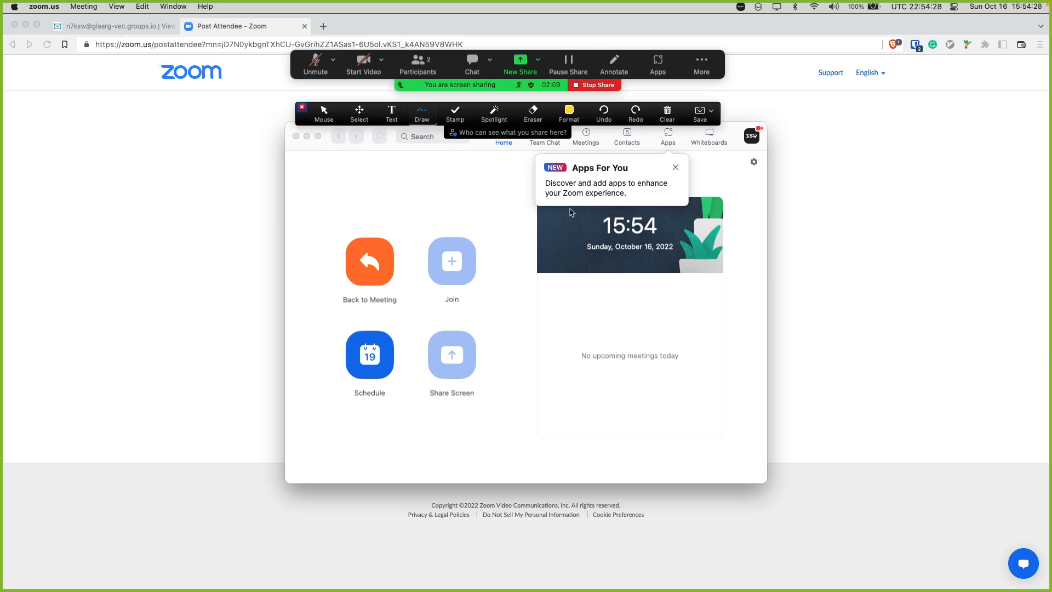
{"action": "left_click", "coordinate": [447, 120]}
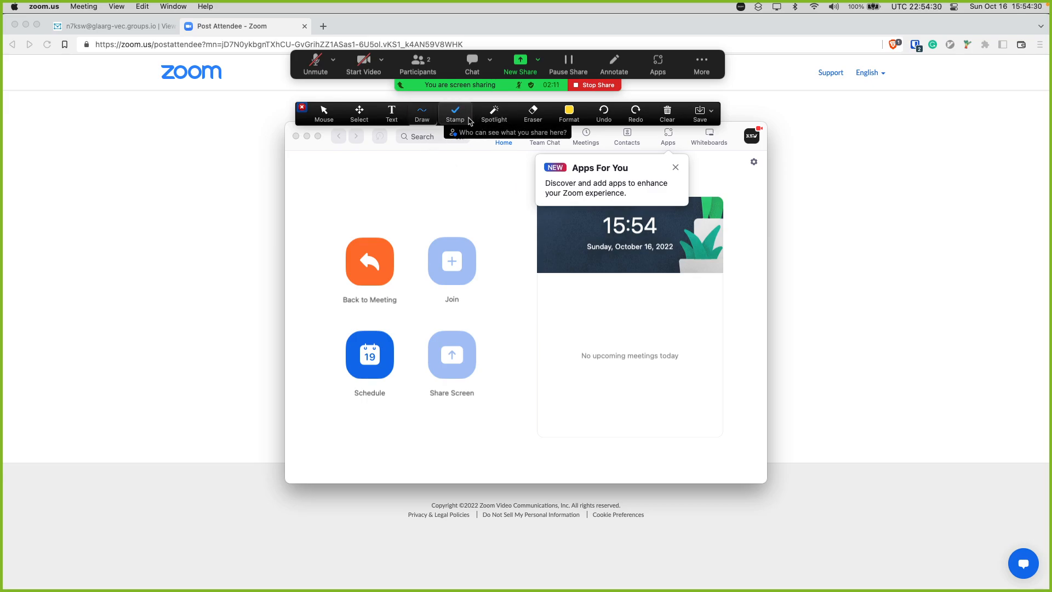
{"action": "left_click", "coordinate": [422, 122]}
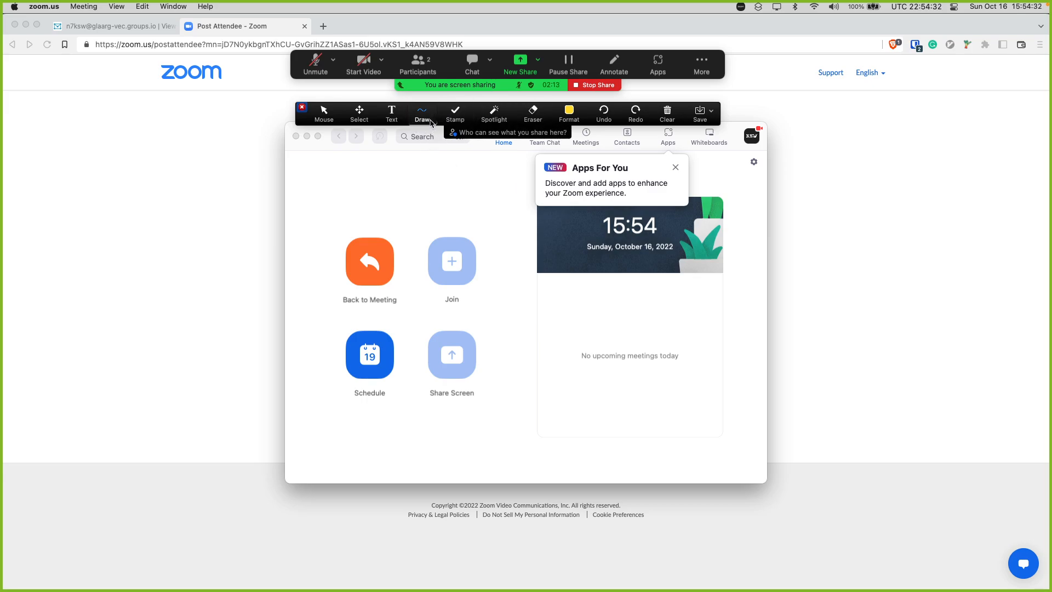
{"action": "left_click", "coordinate": [422, 116]}
{"action": "left_click", "coordinate": [390, 144]}
{"action": "mouse_move", "coordinate": [178, 31]}
{"action": "left_mouse_down"}
{"action": "mouse_move", "coordinate": [96, 12]}
{"action": "mouse_move", "coordinate": [109, 64]}
{"action": "mouse_move", "coordinate": [163, 3]}
{"action": "left_mouse_up"}
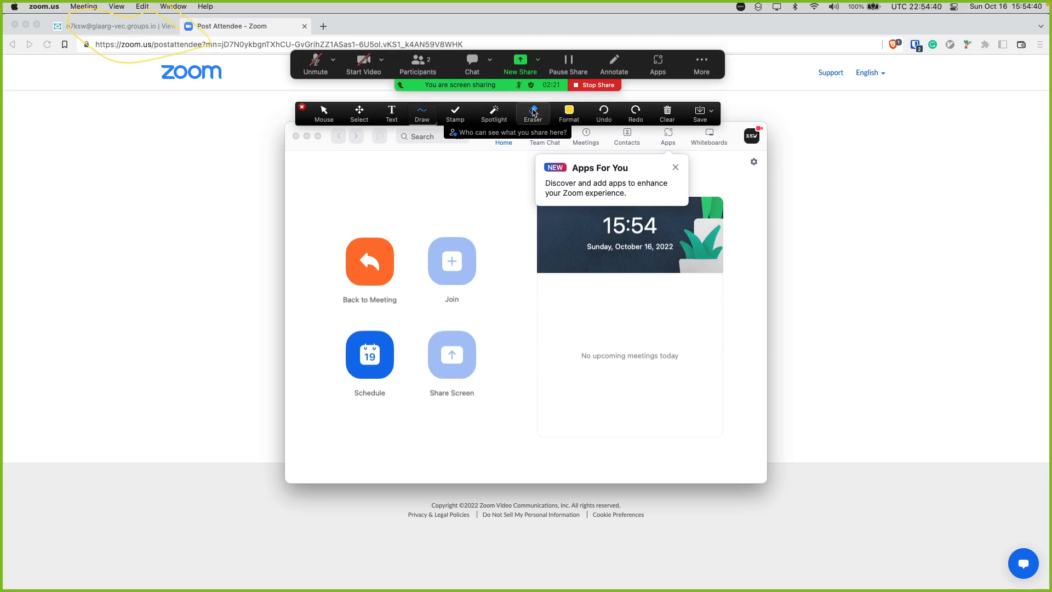
Set the annotation color to red, draw an arrow to the web address, and add freehand strokes around Back to Meeting and Join
{"action": "left_click", "coordinate": [580, 113]}
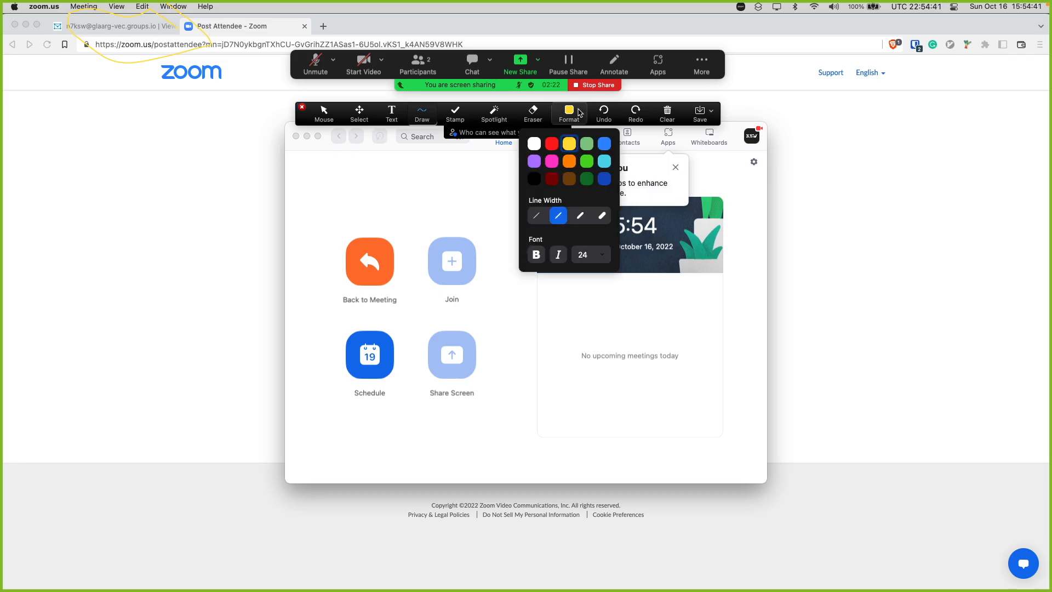
{"action": "left_click", "coordinate": [552, 144]}
{"action": "mouse_move", "coordinate": [229, 147]}
{"action": "left_mouse_down"}
{"action": "mouse_move", "coordinate": [164, 41]}
{"action": "mouse_move", "coordinate": [167, 75]}
{"action": "left_mouse_up"}
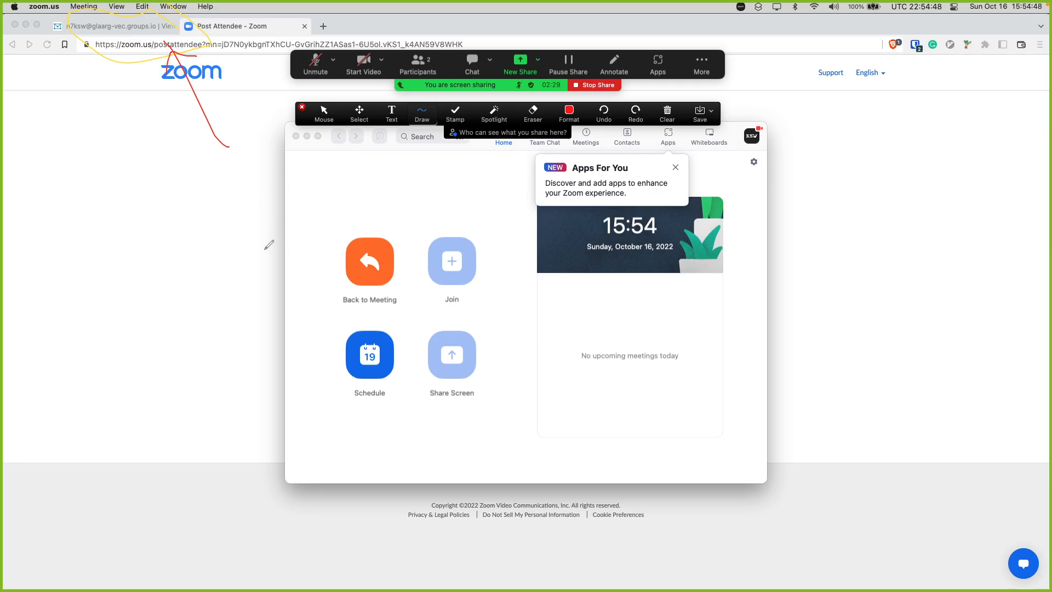
{"action": "mouse_move", "coordinate": [239, 235]}
{"action": "left_mouse_down"}
{"action": "mouse_move", "coordinate": [281, 234]}
{"action": "mouse_move", "coordinate": [284, 217]}
{"action": "mouse_move", "coordinate": [319, 259]}
{"action": "left_mouse_up"}
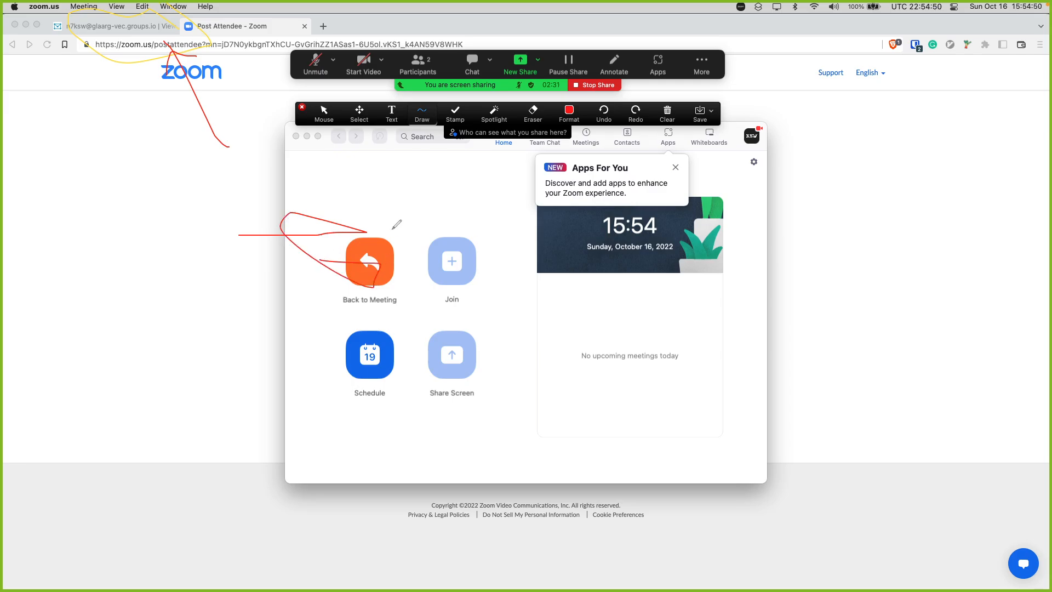
{"action": "mouse_move", "coordinate": [458, 212]}
{"action": "left_mouse_down"}
{"action": "mouse_move", "coordinate": [353, 252]}
{"action": "mouse_move", "coordinate": [500, 211]}
{"action": "mouse_move", "coordinate": [391, 218]}
{"action": "left_mouse_up"}
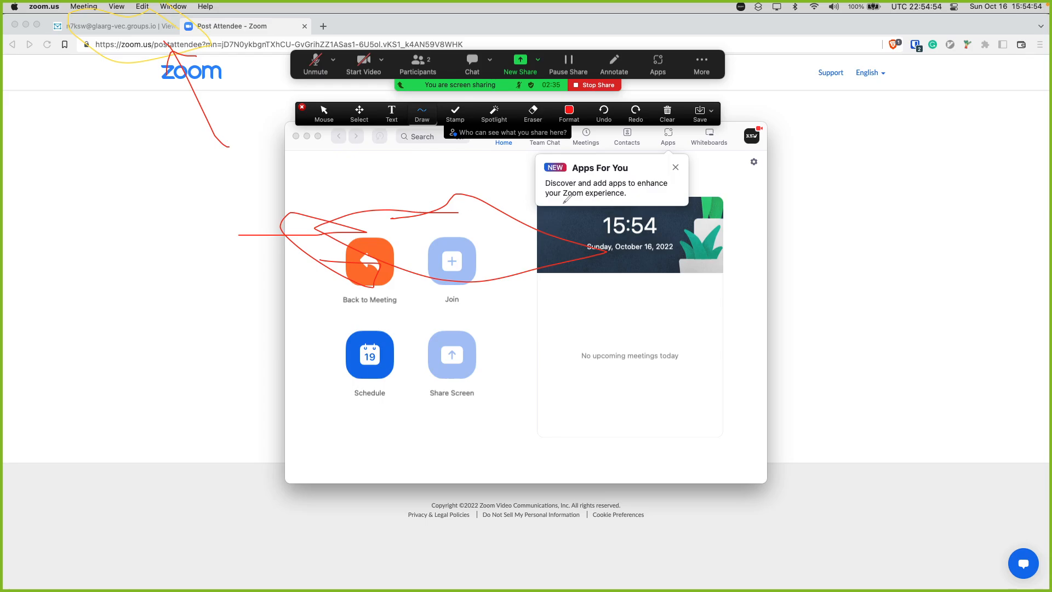
{"action": "mouse_move", "coordinate": [562, 203]}
{"action": "left_mouse_down"}
{"action": "mouse_move", "coordinate": [368, 208]}
{"action": "mouse_move", "coordinate": [575, 245]}
{"action": "mouse_move", "coordinate": [305, 231]}
{"action": "left_mouse_up"}
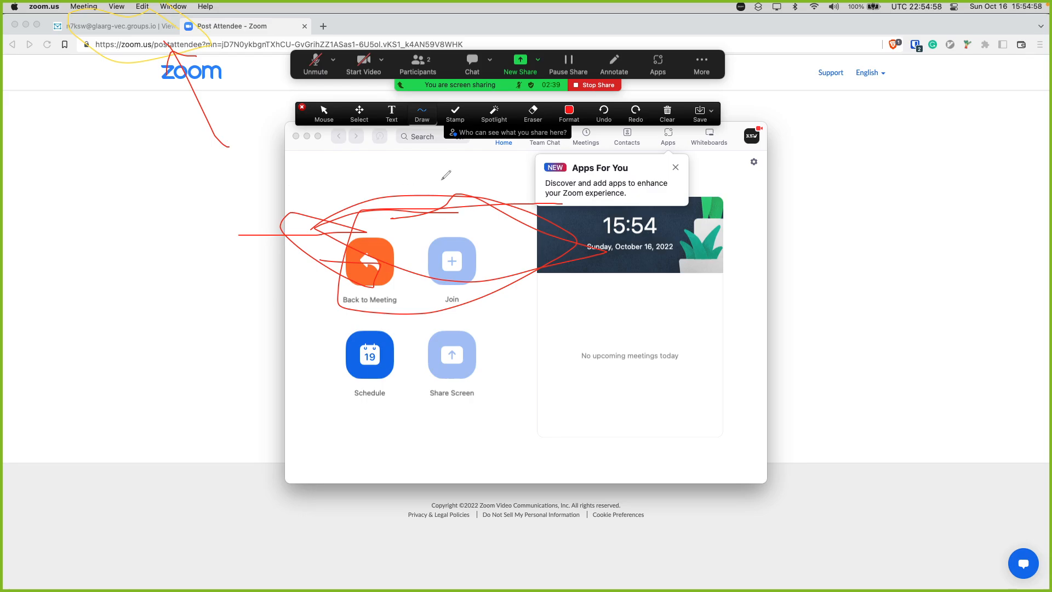
Show the options for clearing the annotations and stop sharing the screen
{"action": "left_click", "coordinate": [667, 113]}
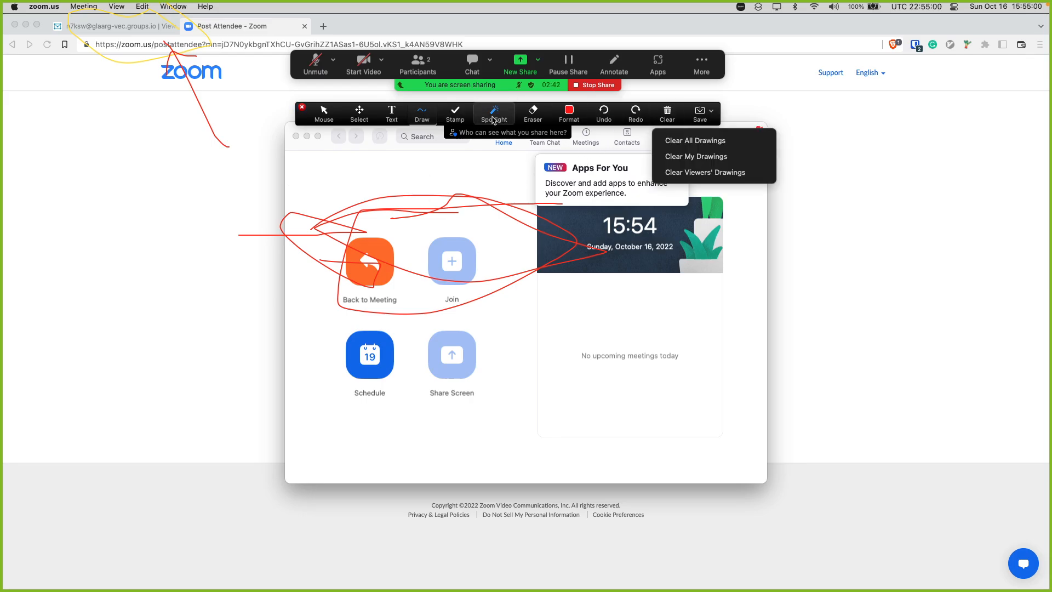
{"action": "left_click", "coordinate": [599, 88]}
{"action": "left_click", "coordinate": [605, 89]}
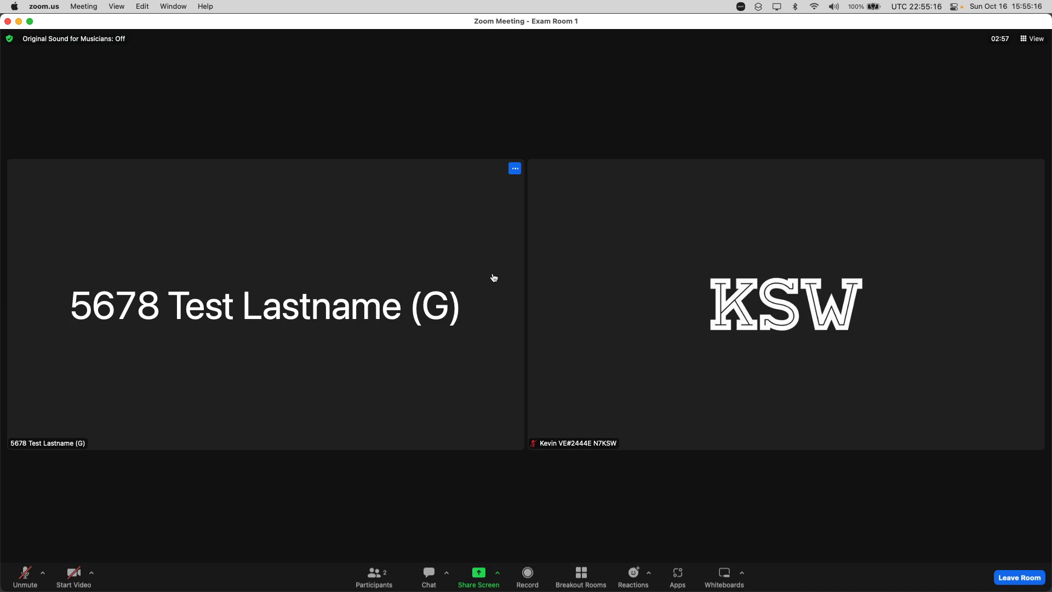
Move the examinee from Exam Room 1 to the Exit breakout room and enlarge the breakout room overview to full height
{"action": "left_click", "coordinate": [581, 575]}
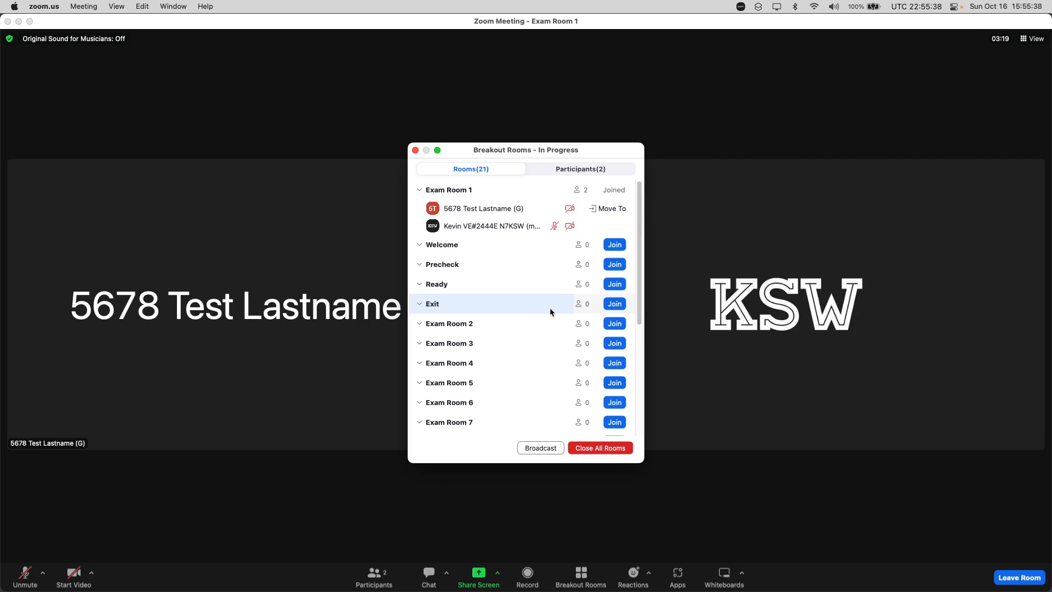
{"action": "left_click", "coordinate": [631, 214]}
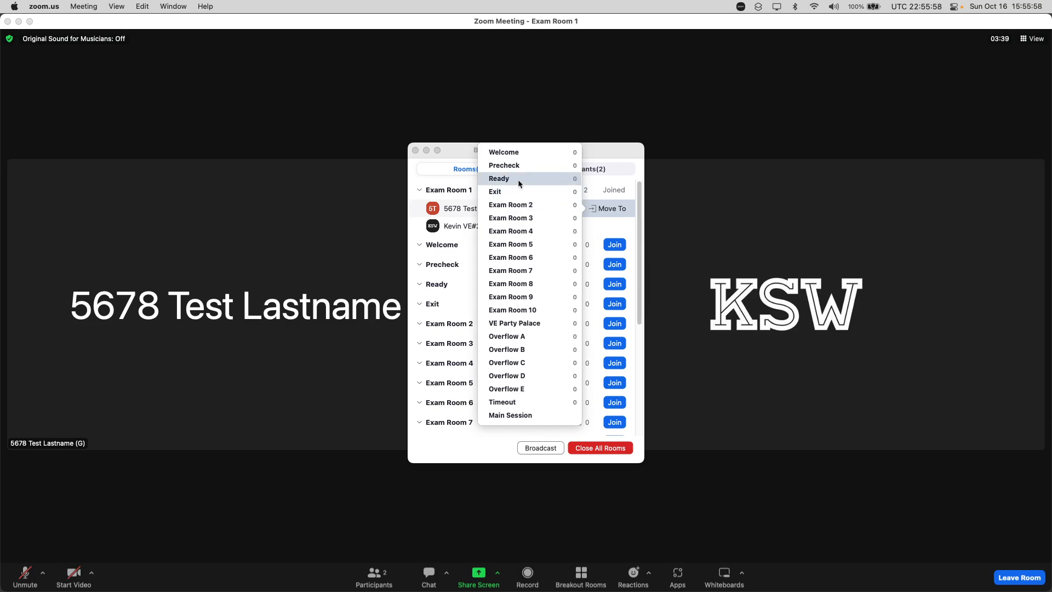
{"action": "left_click", "coordinate": [621, 210]}
{"action": "left_click", "coordinate": [622, 210]}
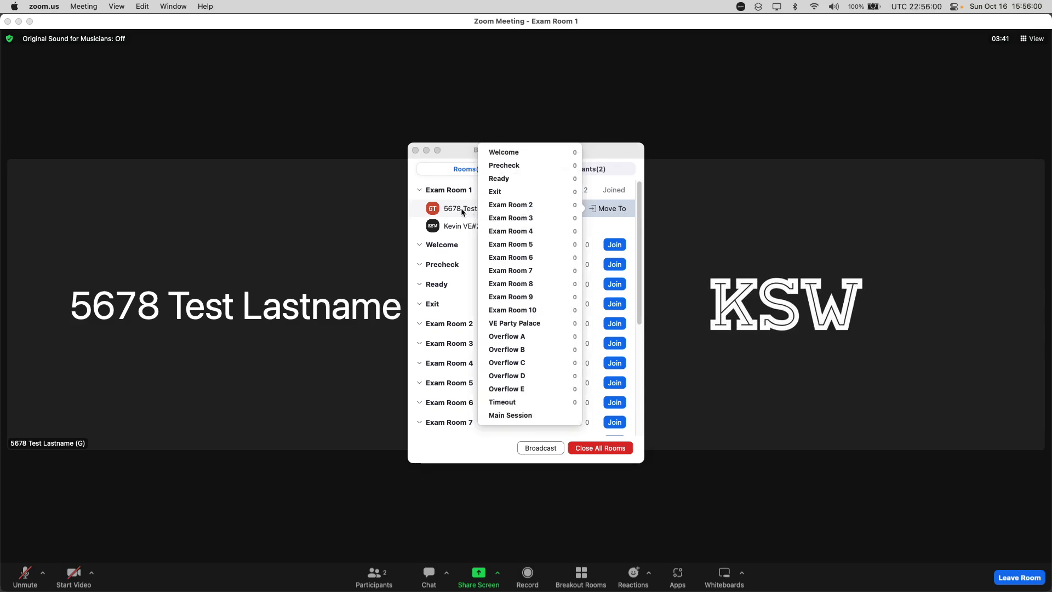
{"action": "left_click", "coordinate": [458, 210]}
{"action": "left_click", "coordinate": [607, 217]}
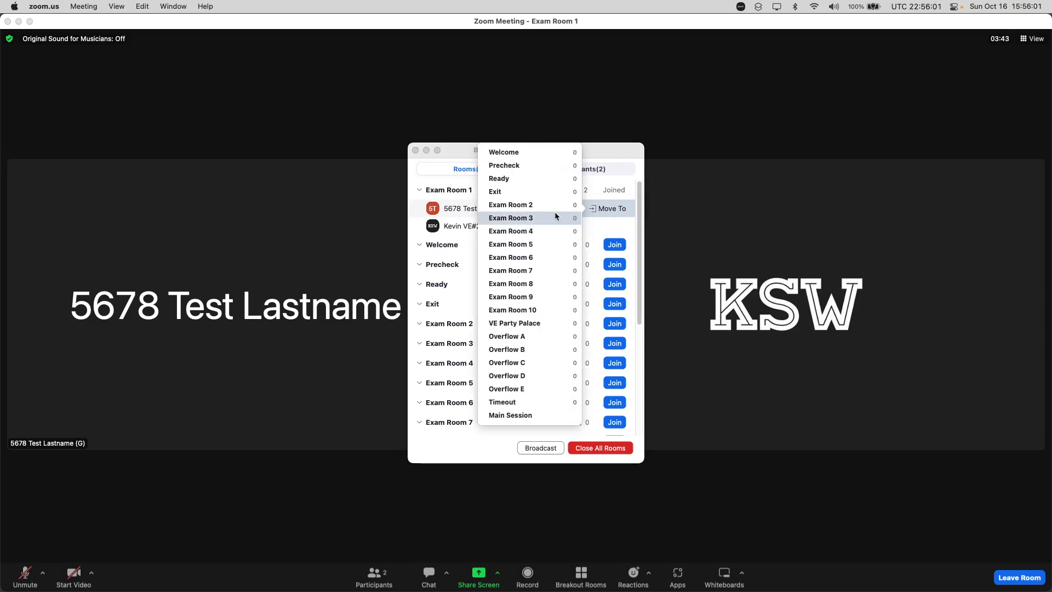
{"action": "left_click", "coordinate": [496, 192]}
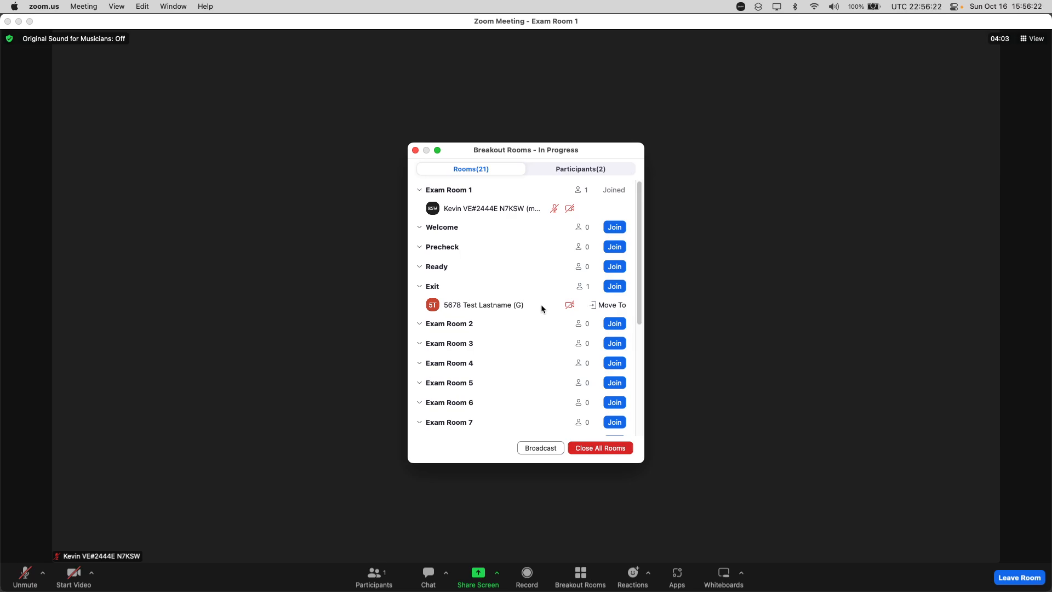
{"action": "key", "text": "ctrl+alt+f"}
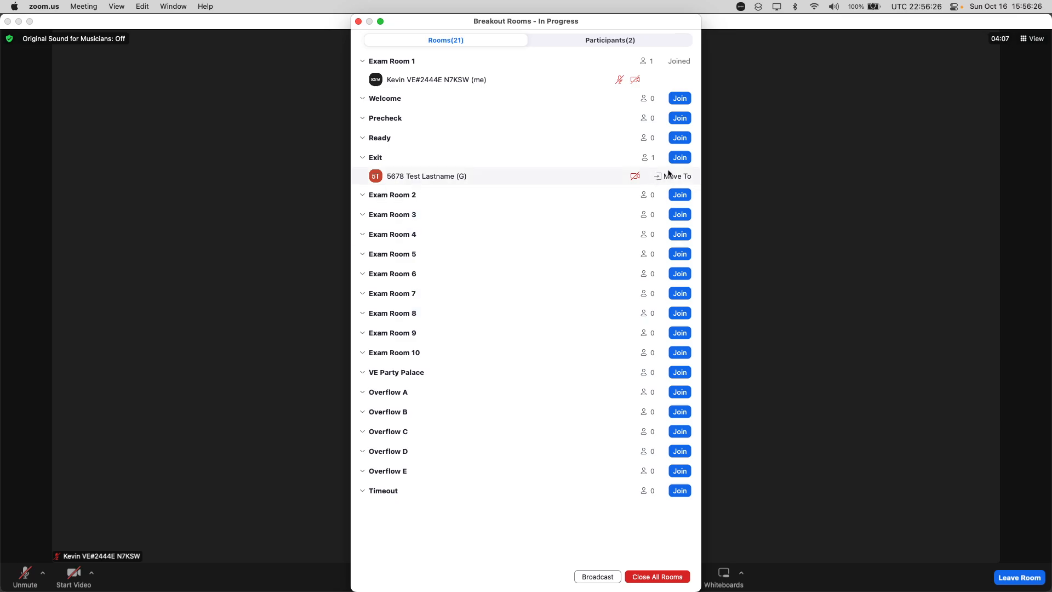
Join the Exit breakout room and move the examinee from there to the main session
{"action": "left_click", "coordinate": [681, 159]}
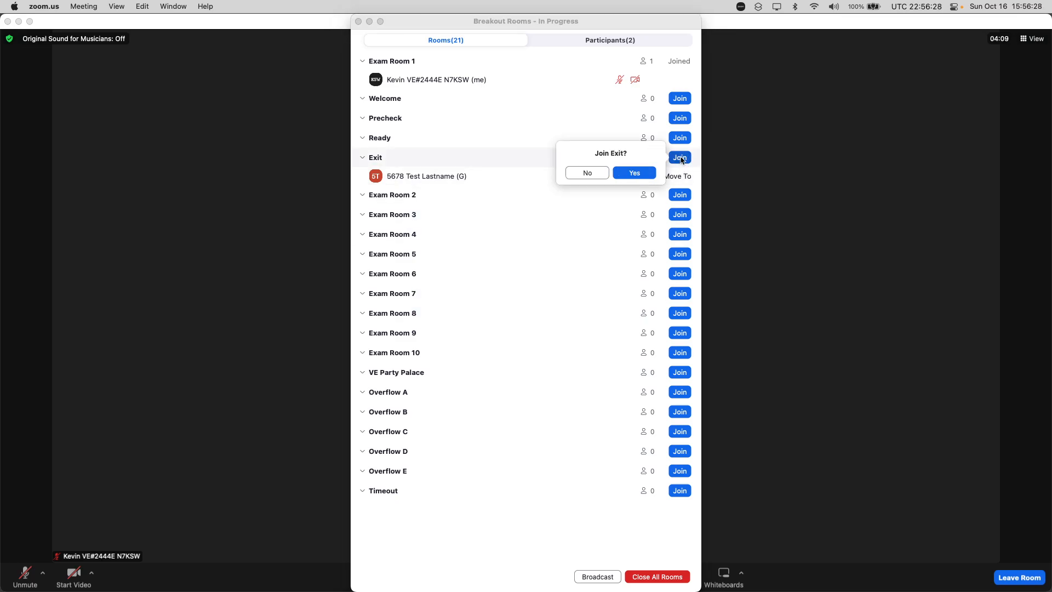
{"action": "key", "text": "Return"}
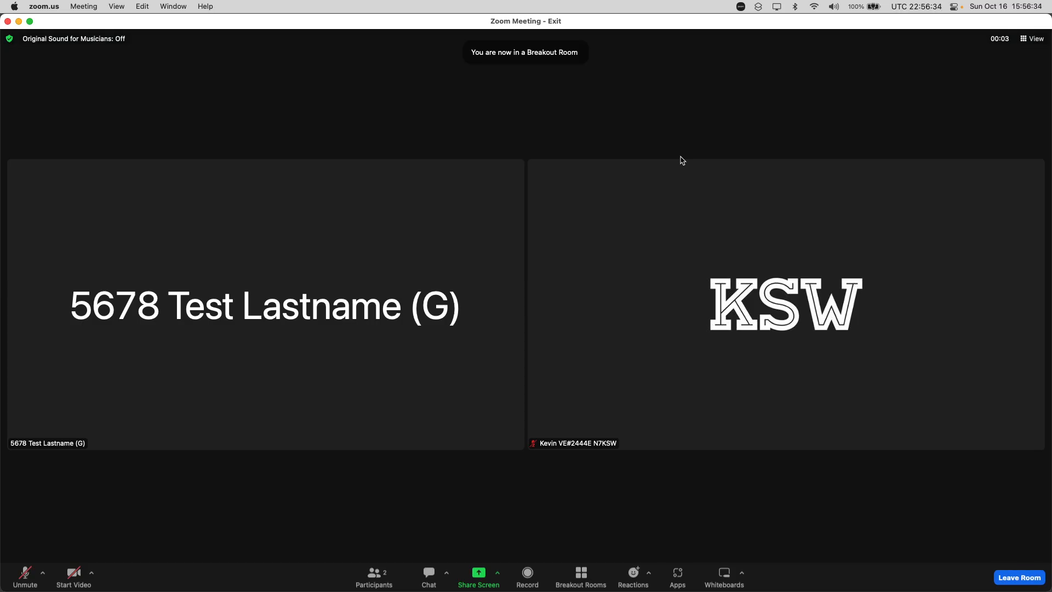
{"action": "left_click", "coordinate": [596, 565]}
{"action": "left_click", "coordinate": [612, 208]}
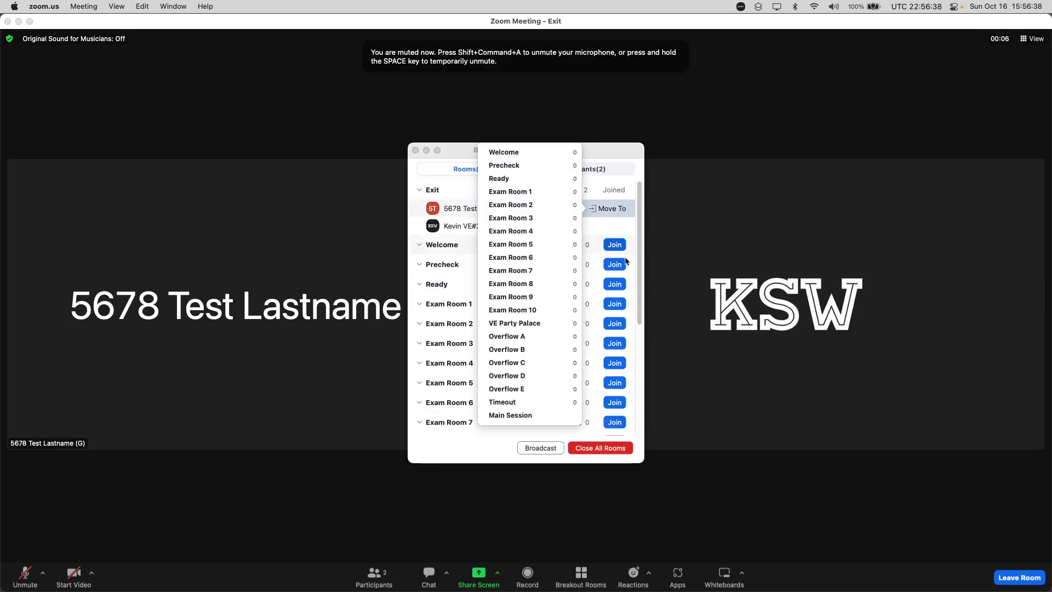
{"action": "left_click", "coordinate": [518, 416]}
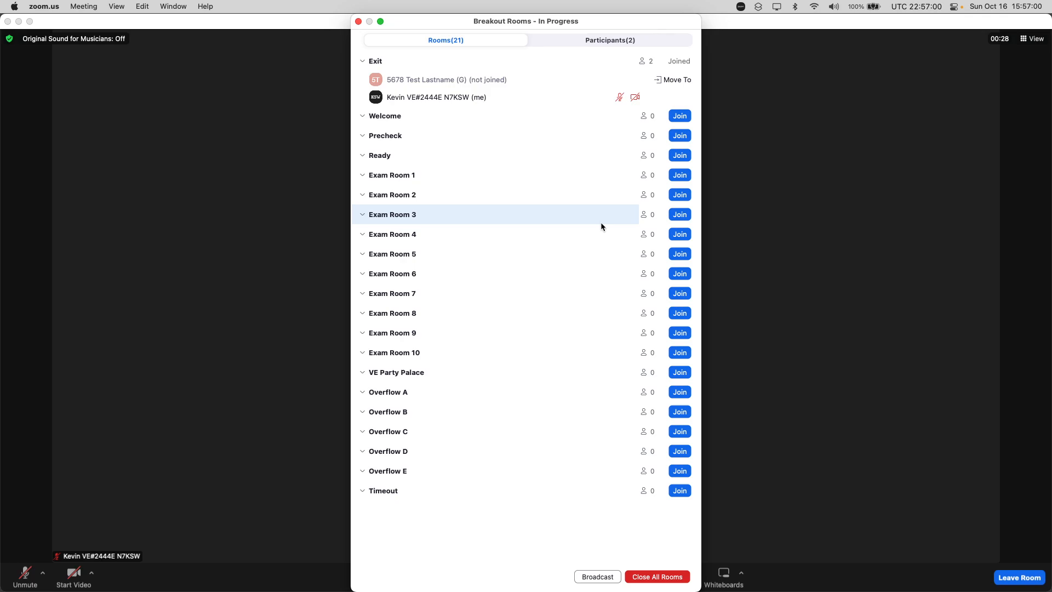
Reposition and then close the breakout room overview, and leave the Exit room to return to the main session
{"action": "left_click_drag", "start_coordinate": [500, 20], "coordinate": [530, 74]}
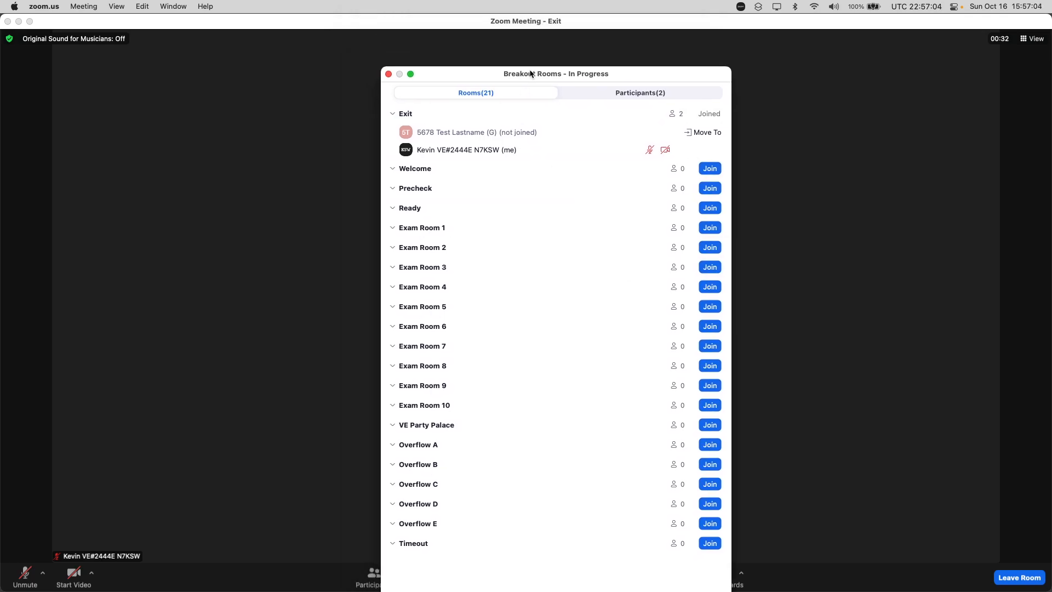
{"action": "double_click", "coordinate": [530, 71]}
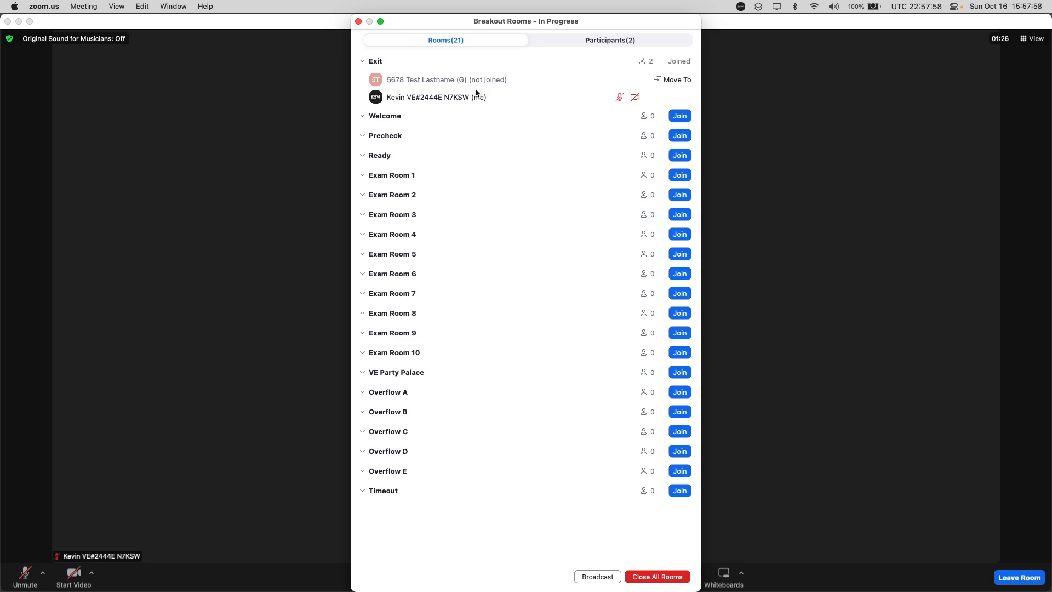
{"action": "key", "text": "super+w"}
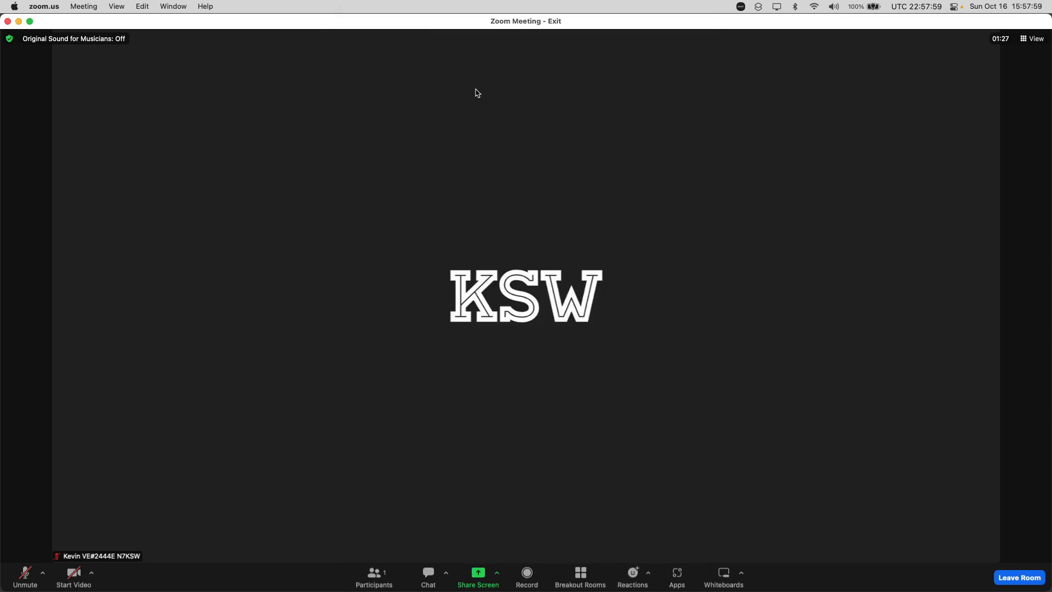
{"action": "left_click", "coordinate": [1019, 578]}
{"action": "left_click", "coordinate": [958, 543]}
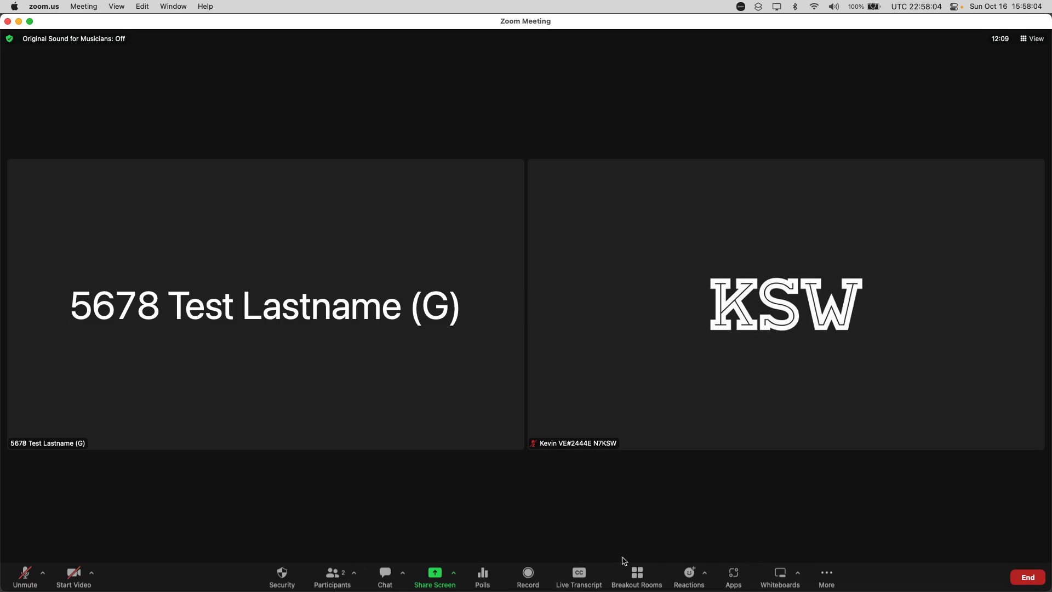
Check the examinee's breakout room assignment from the main session and view the meeting information
{"action": "left_click", "coordinate": [638, 575]}
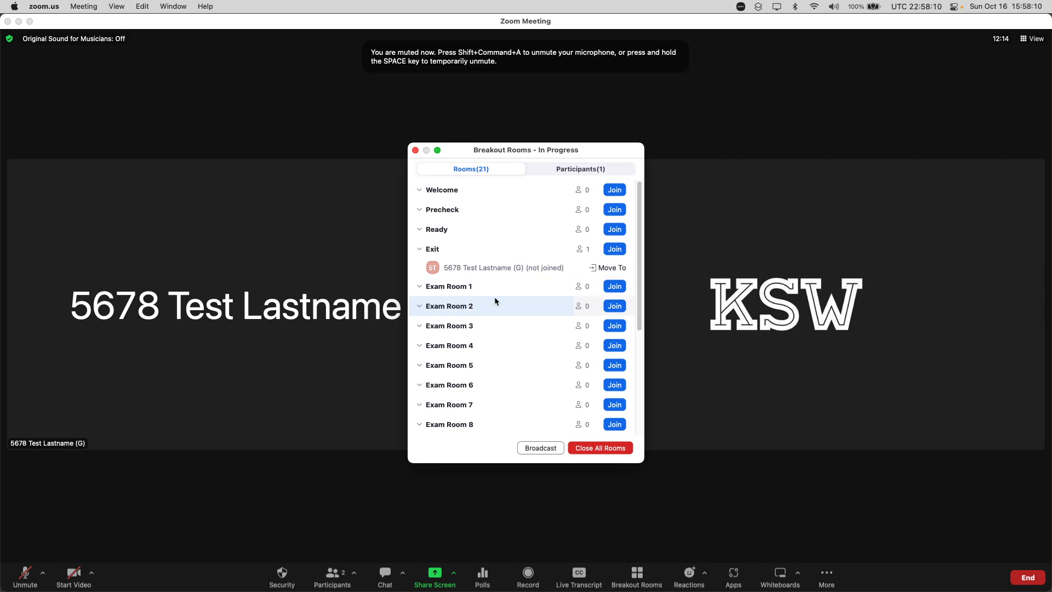
{"action": "key", "text": "super+w"}
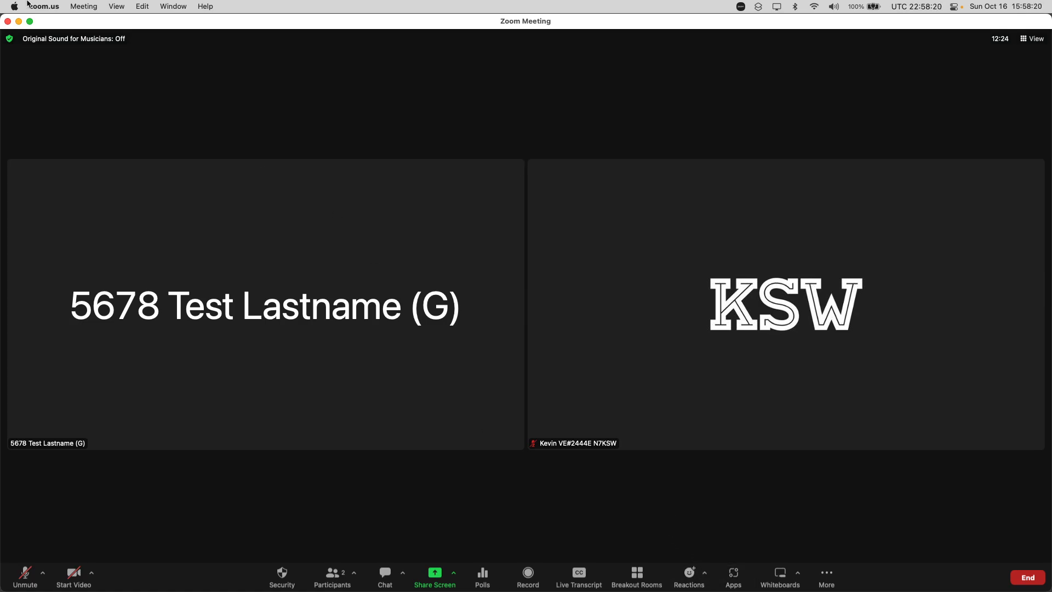
{"action": "left_click", "coordinate": [10, 38]}
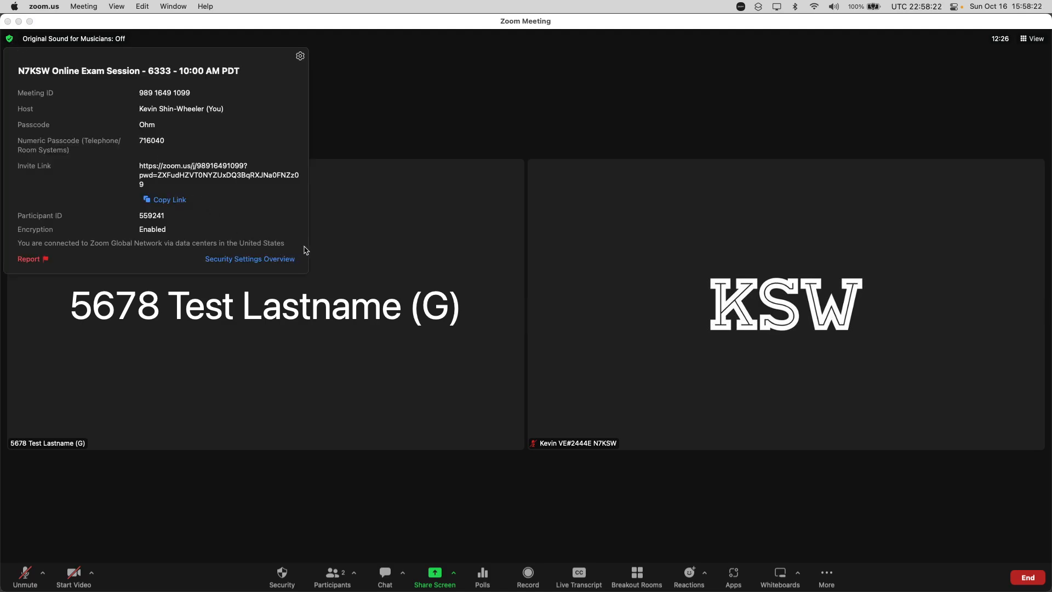
{"action": "left_click", "coordinate": [336, 108]}
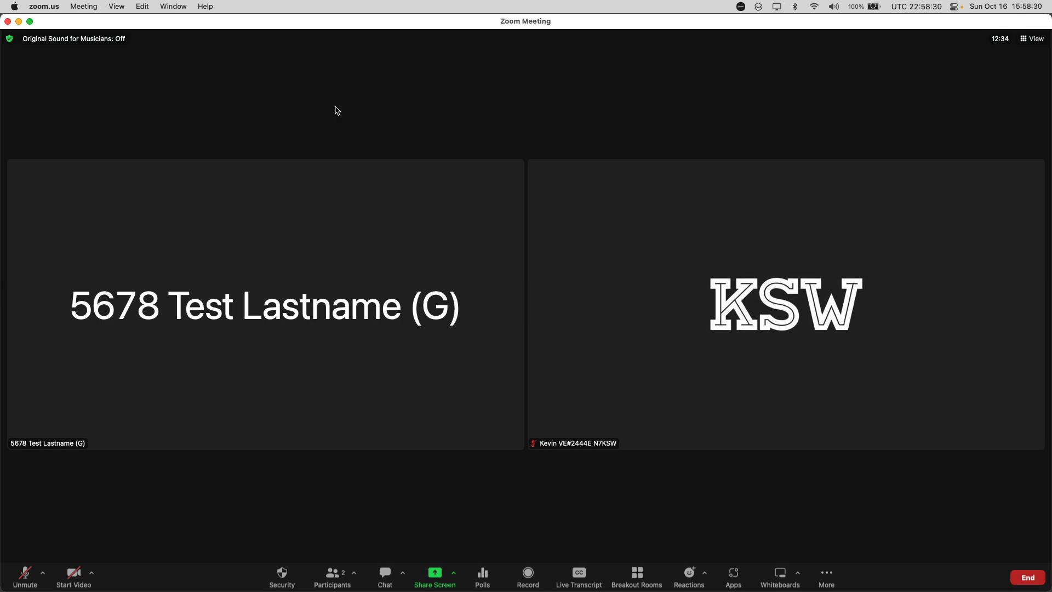
Review the full breakout room list and the confirmation for closing all rooms, keeping the rooms open, and close the overview
{"action": "left_click", "coordinate": [636, 575]}
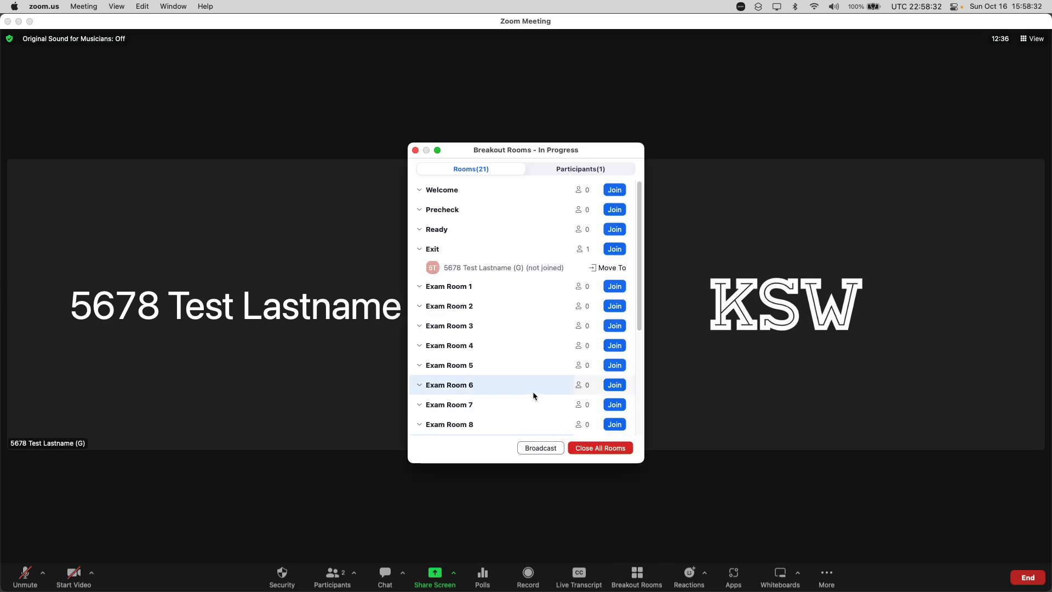
{"action": "scroll", "coordinate": [518, 312], "scroll_direction": "down", "scroll_amount": 5}
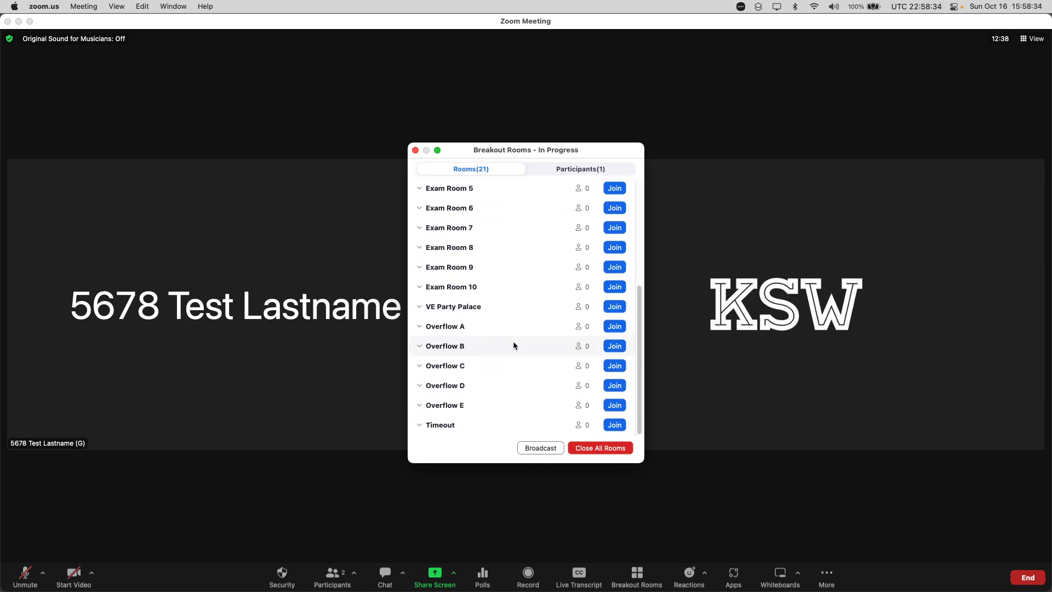
{"action": "scroll", "coordinate": [513, 340], "scroll_direction": "up", "scroll_amount": 2}
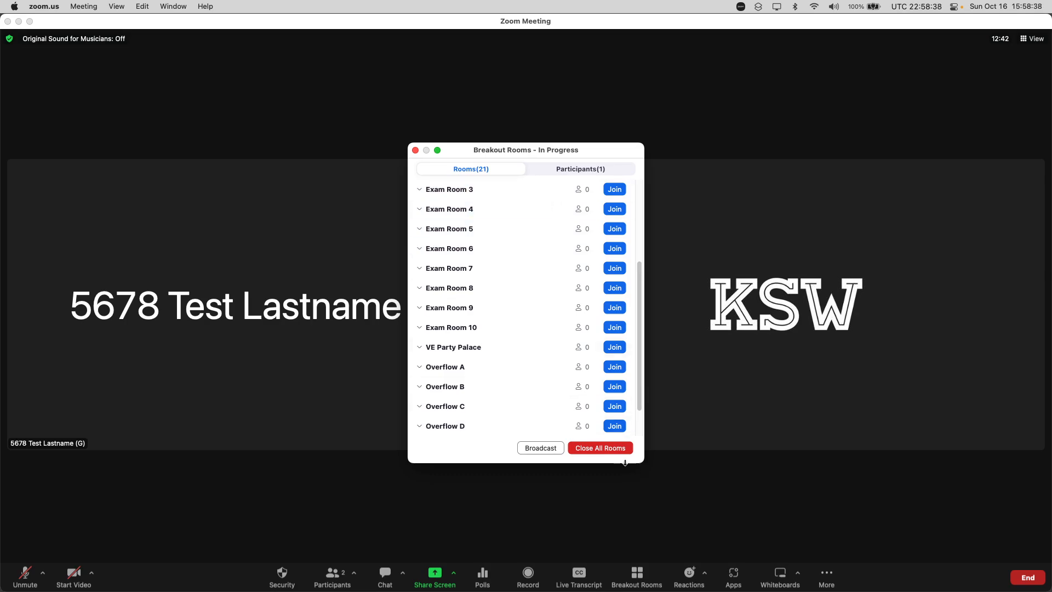
{"action": "left_click", "coordinate": [599, 452]}
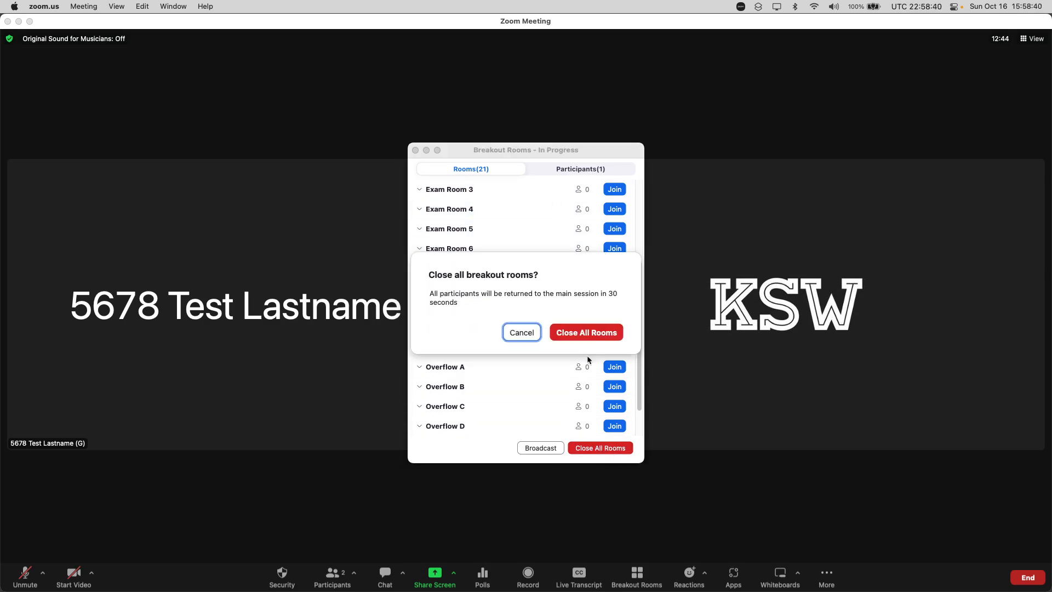
{"action": "left_click", "coordinate": [528, 333]}
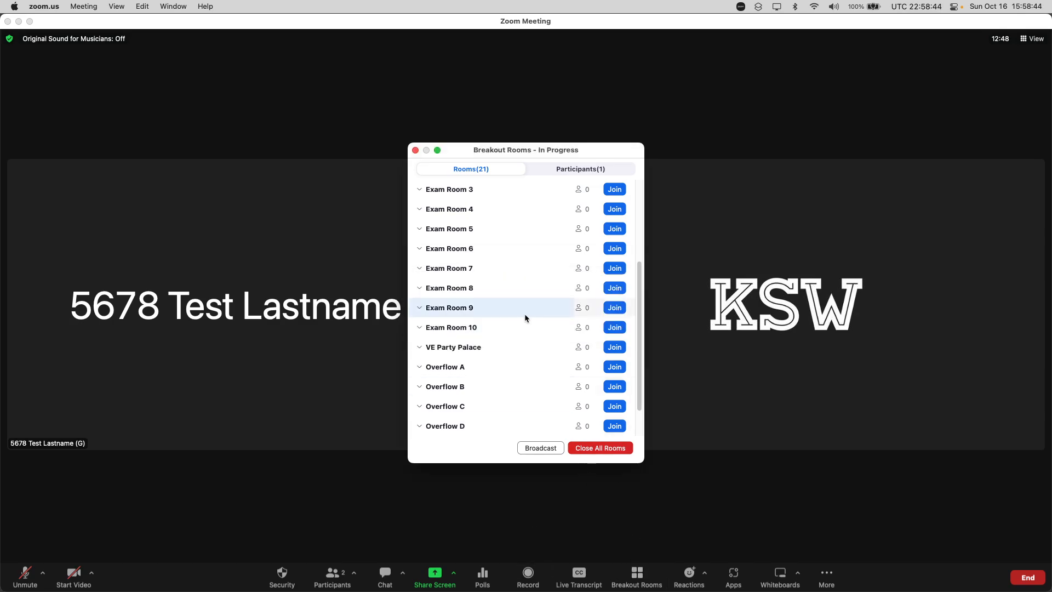
{"action": "scroll", "coordinate": [524, 314], "scroll_direction": "up", "scroll_amount": 5}
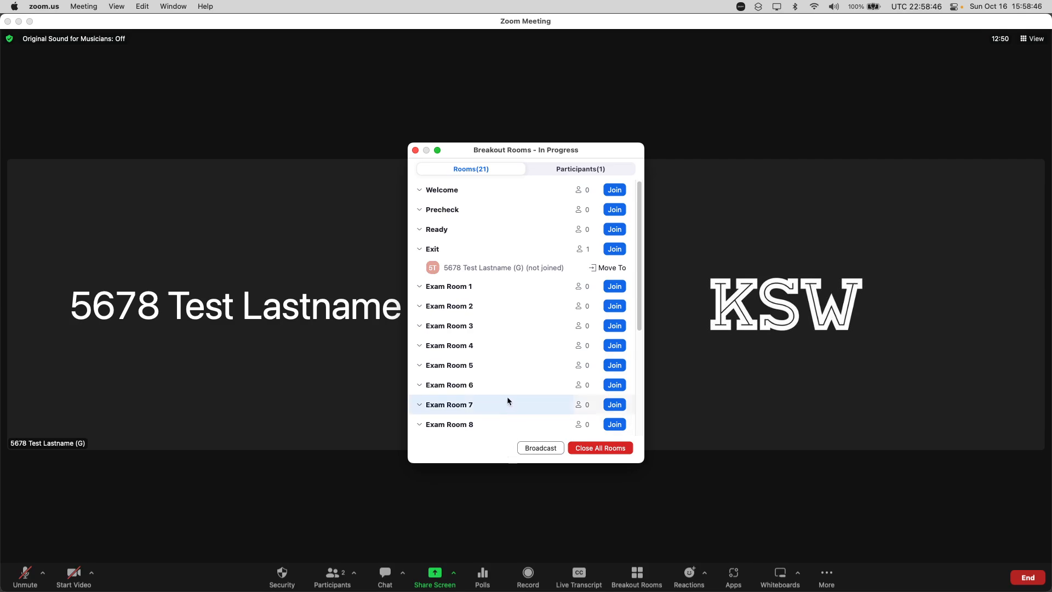
{"action": "left_click", "coordinate": [594, 449]}
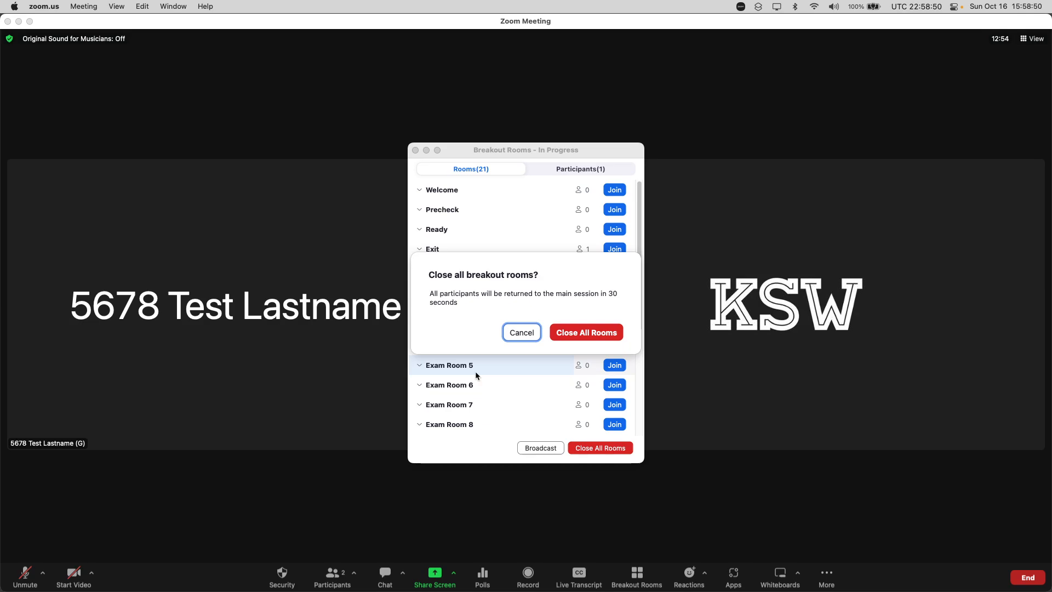
{"action": "left_click", "coordinate": [576, 335]}
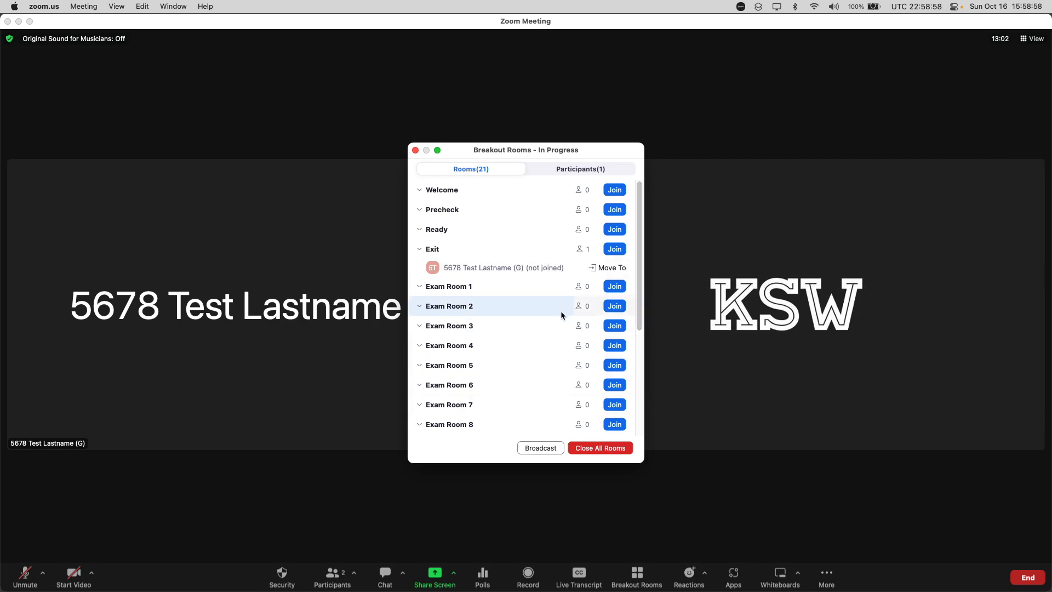
{"action": "left_click", "coordinate": [416, 150]}
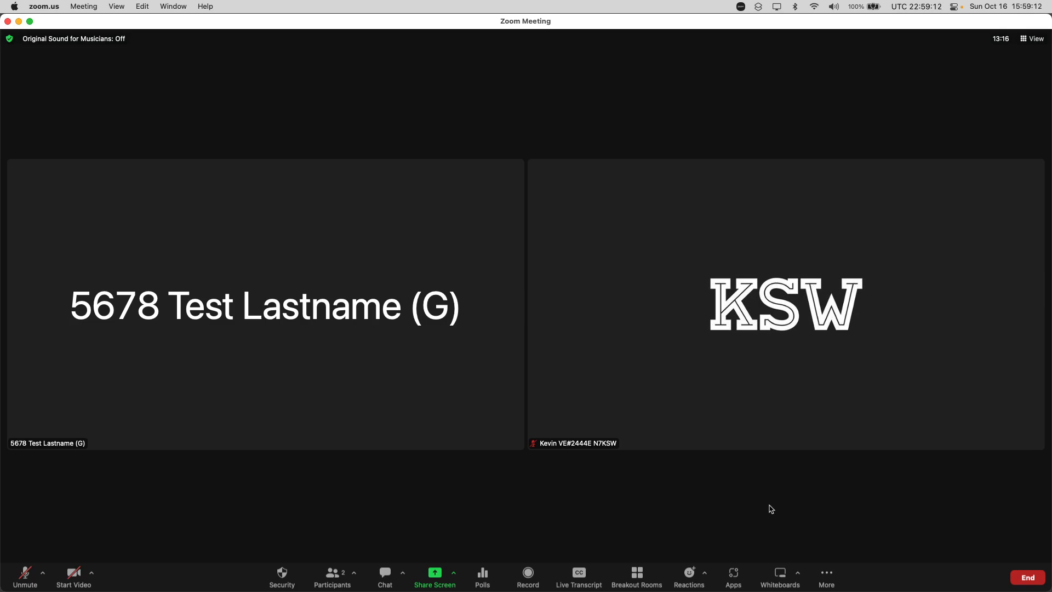
Leave the meeting without ending it for everyone, assigning the examinee as the new host
{"action": "mouse_move", "coordinate": [628, 447]}
{"action": "left_click", "coordinate": [1032, 581]}
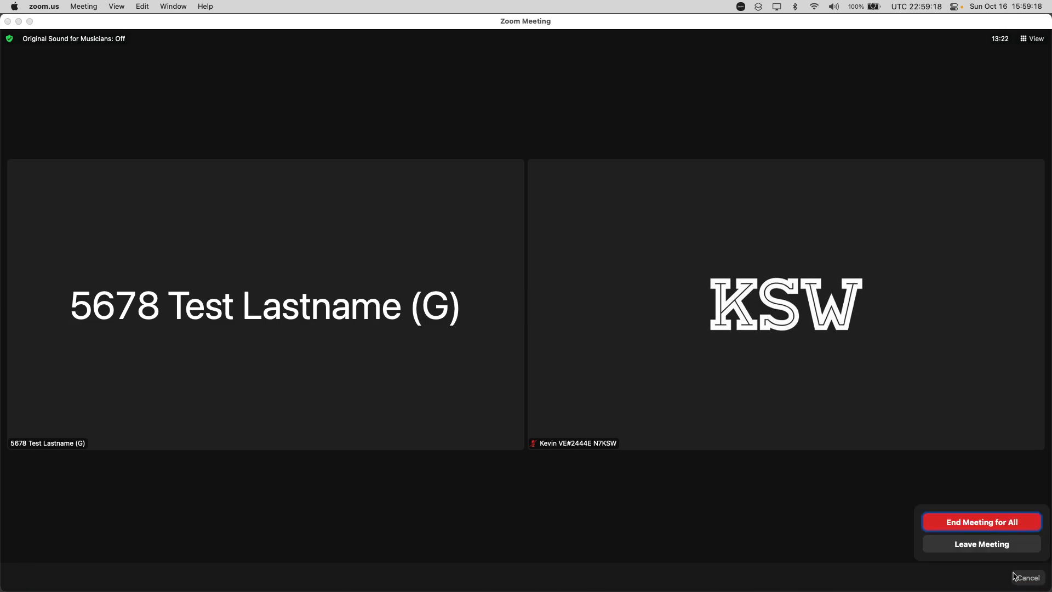
{"action": "left_click", "coordinate": [1029, 579]}
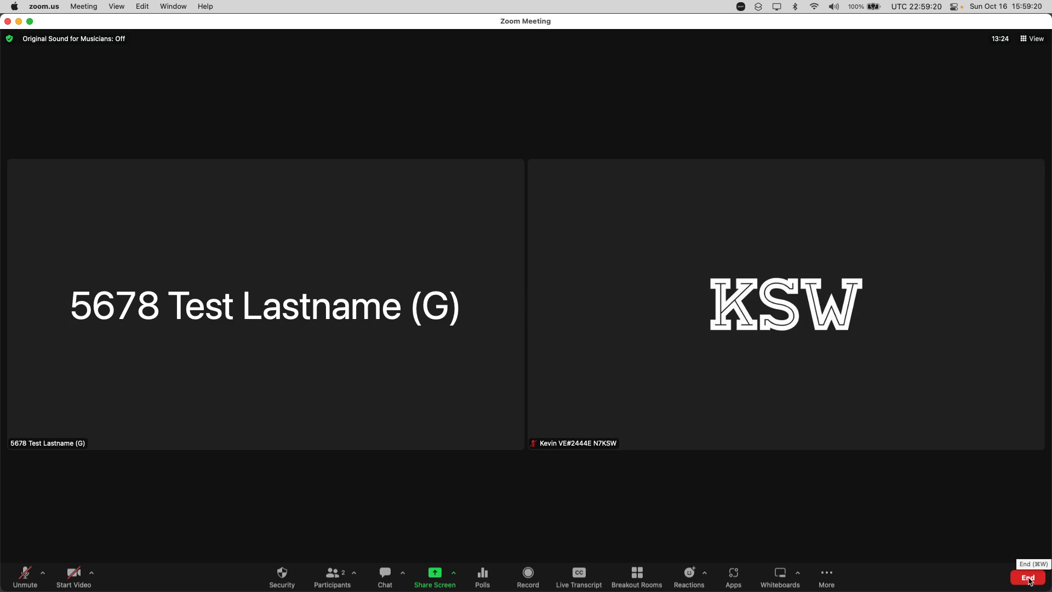
{"action": "left_click", "coordinate": [1030, 580]}
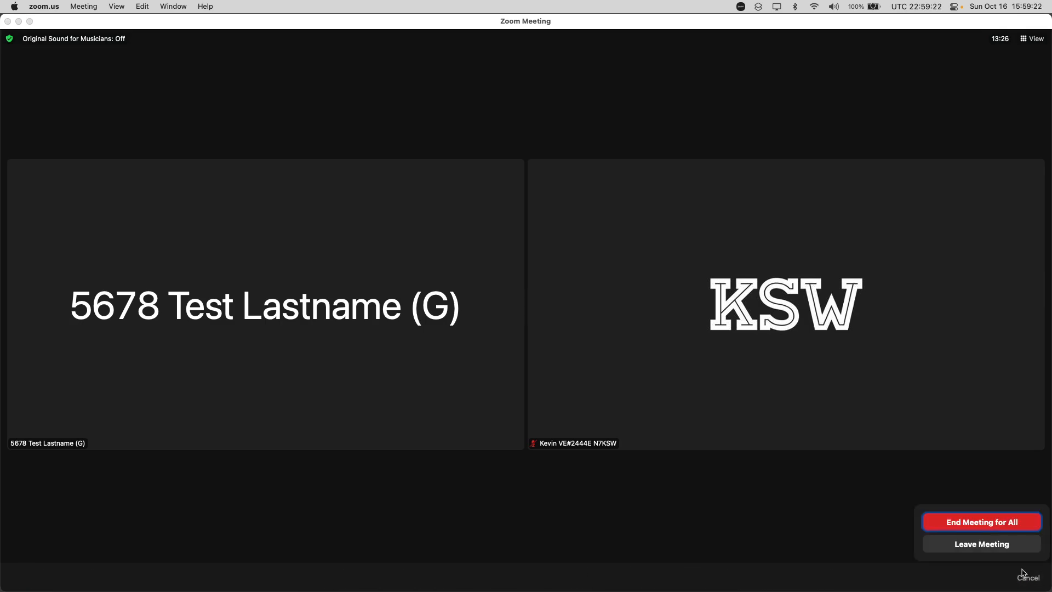
{"action": "left_click", "coordinate": [999, 551]}
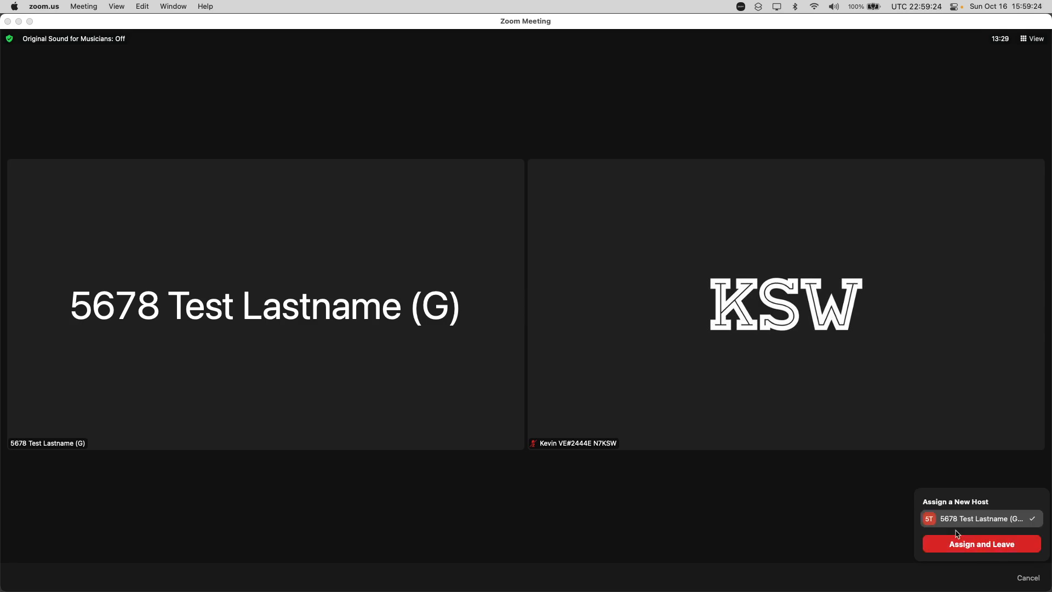
{"action": "left_click", "coordinate": [1007, 546]}
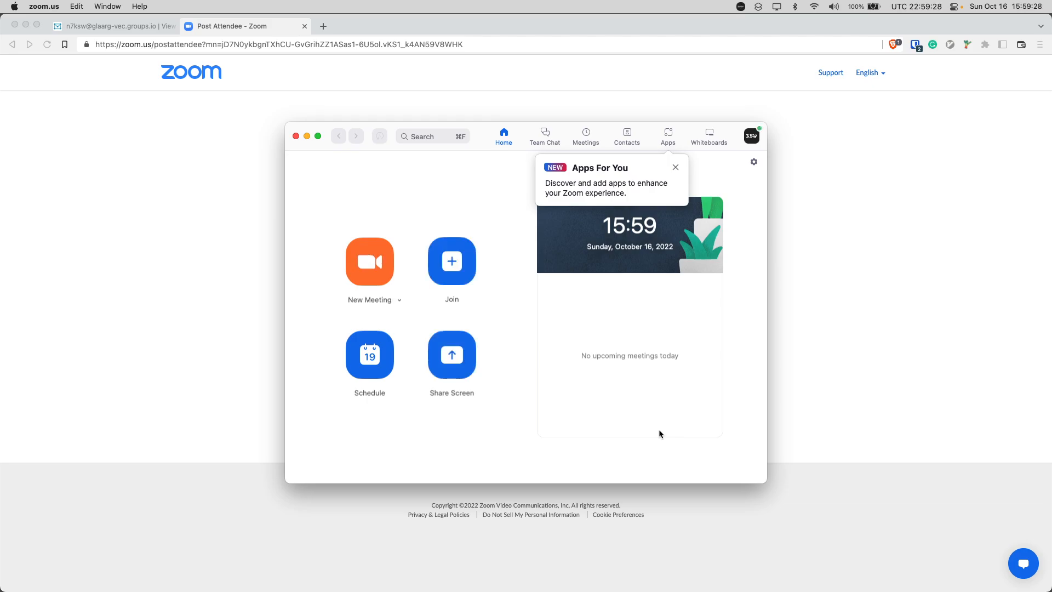